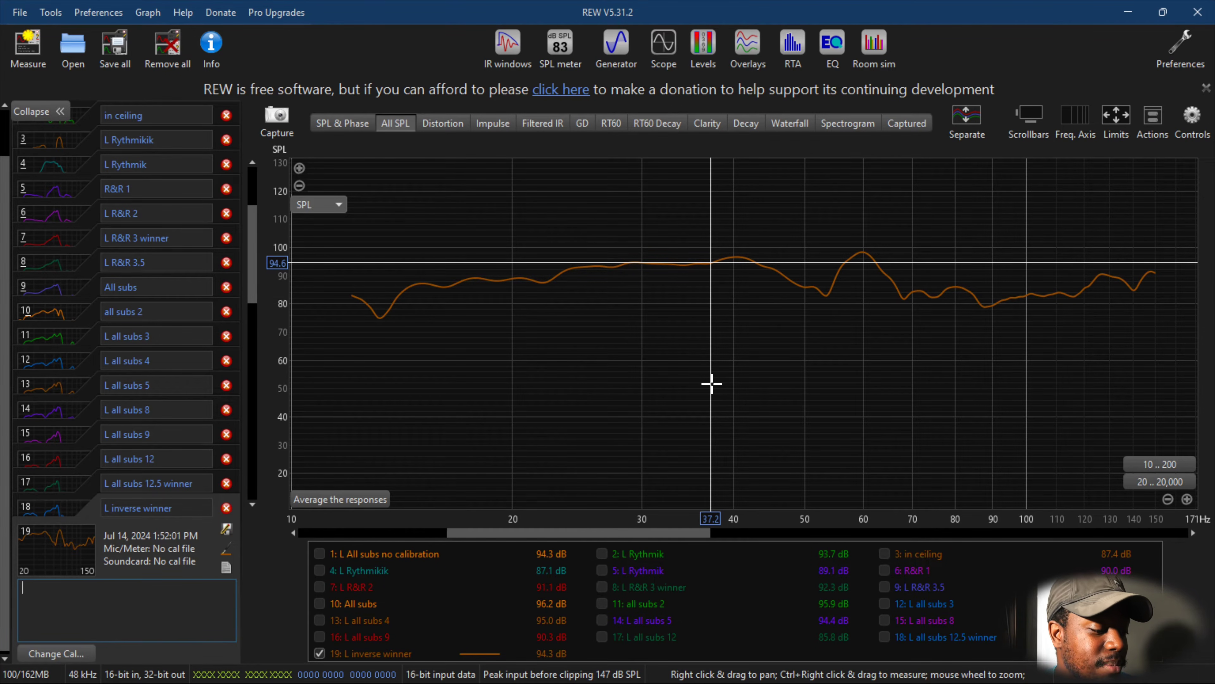
# Open the EQ window for the L inverse winner measurement and set the equaliser manufacturer to MiniDSP.
pyautogui.click(839, 49)
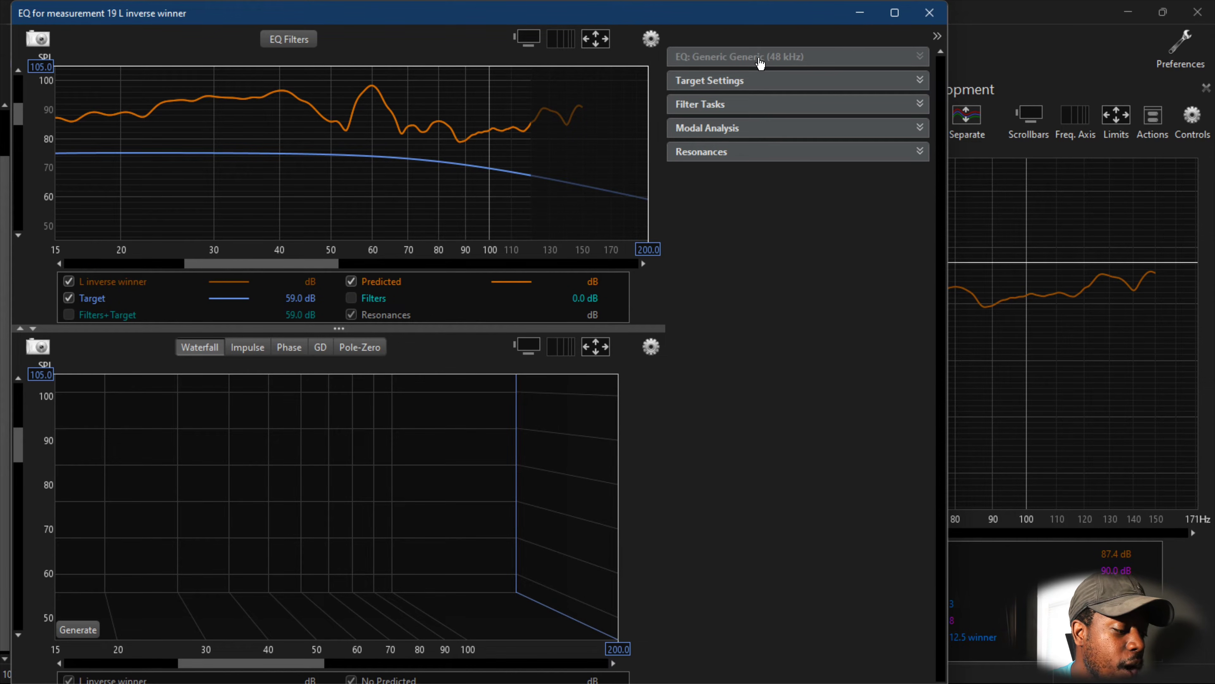
pyautogui.click(760, 64)
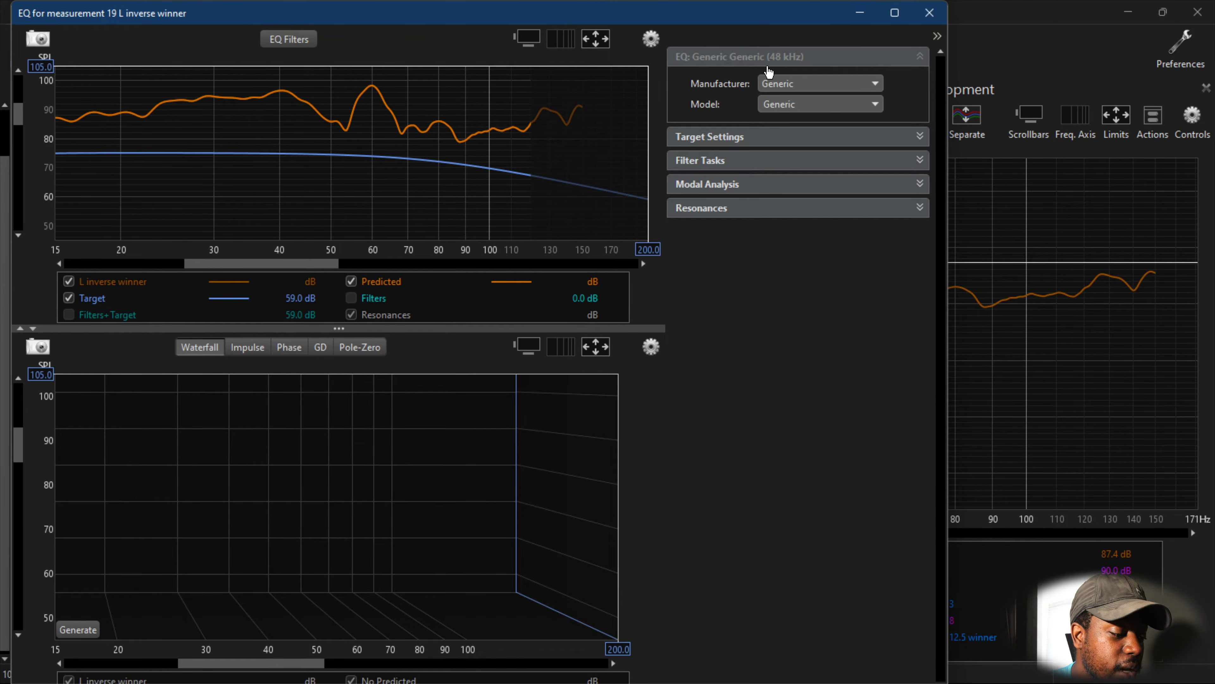
pyautogui.click(778, 85)
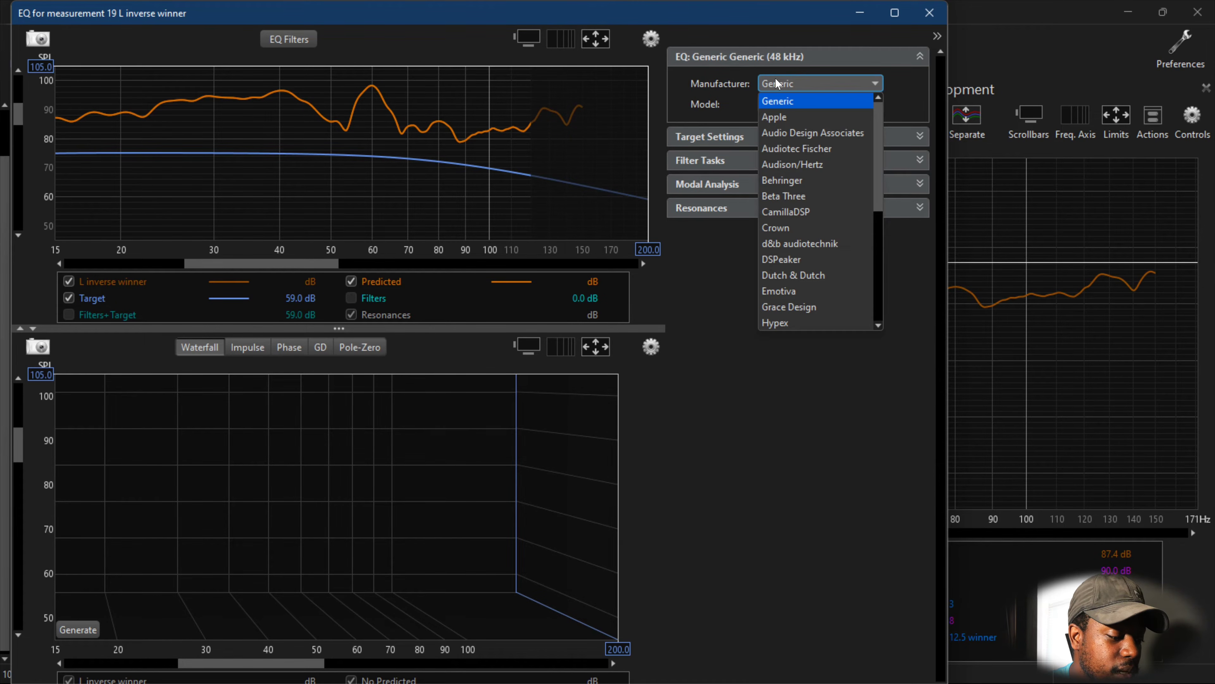
pyautogui.scroll(-3, 806, 252)
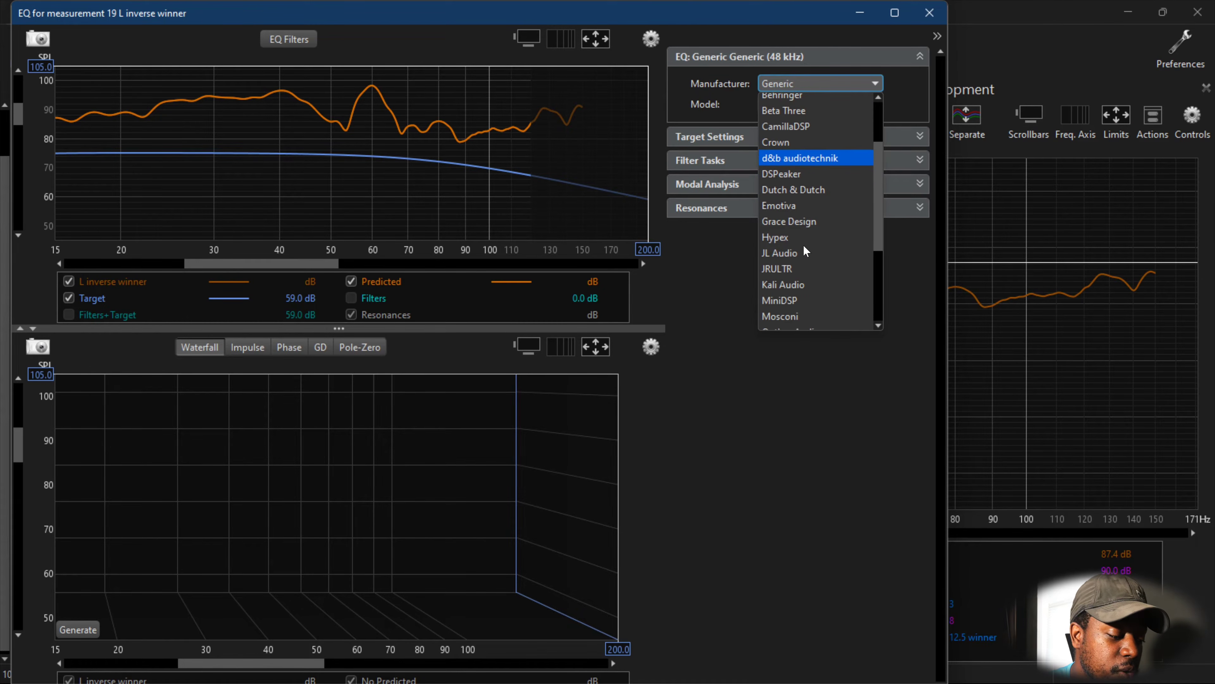
pyautogui.scroll(-1, 806, 251)
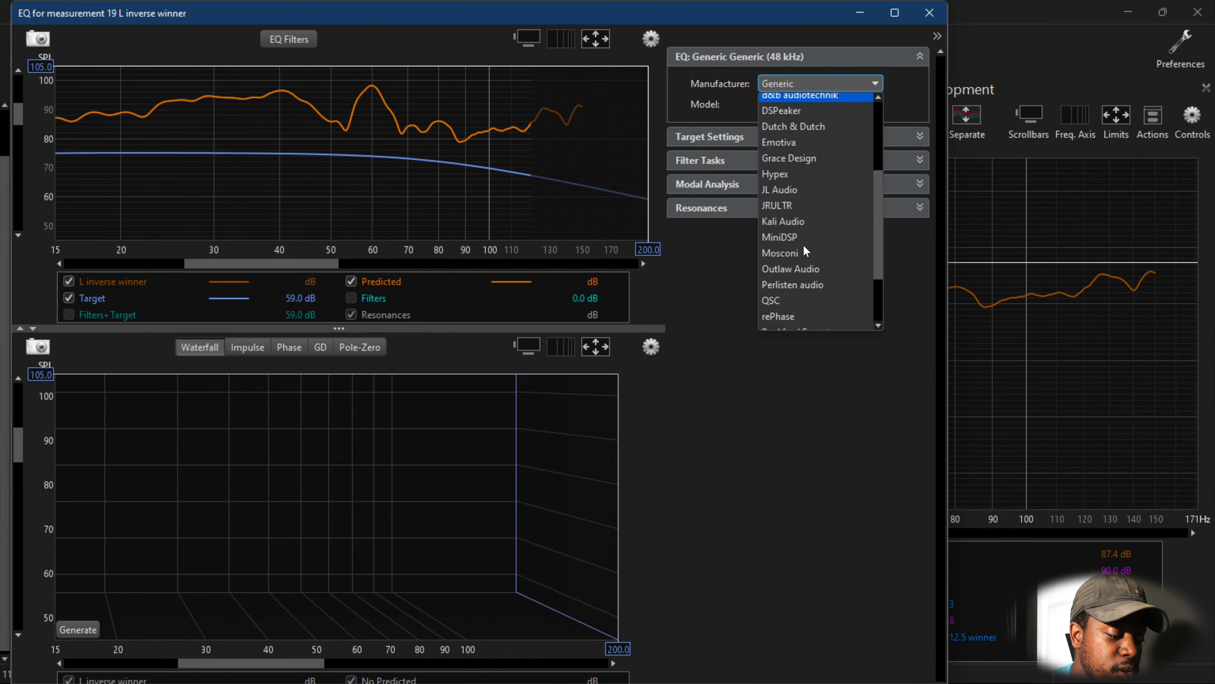
pyautogui.click(796, 230)
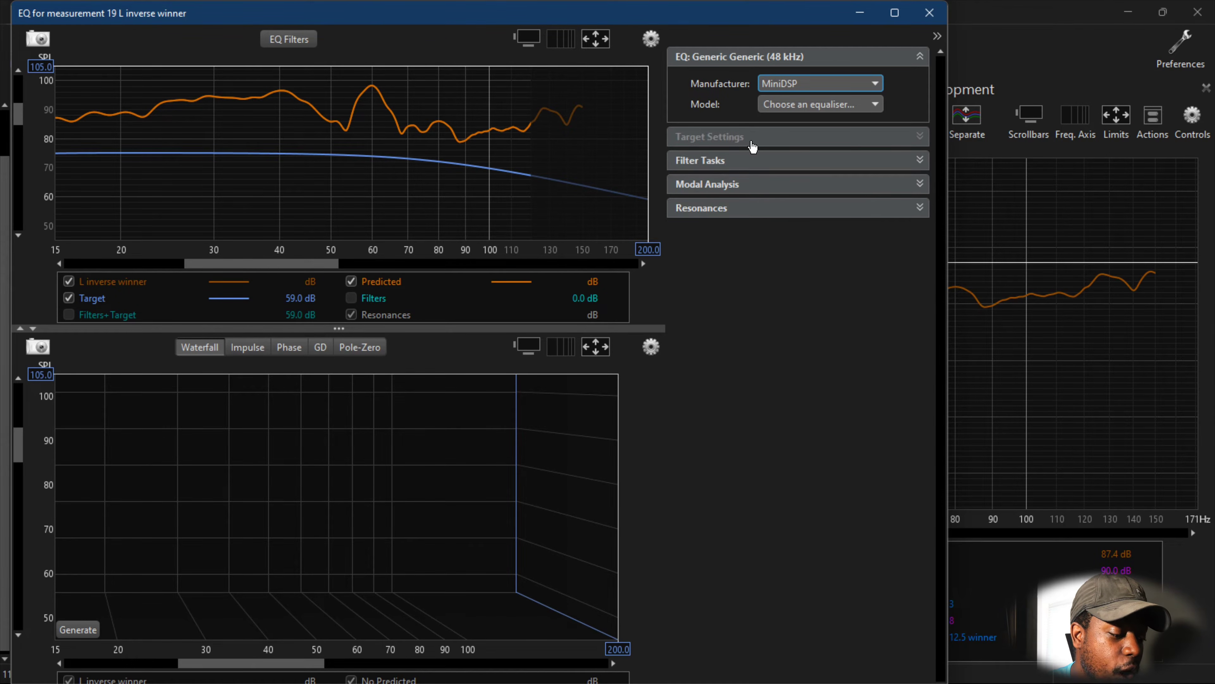
# In the subwoofer target settings, set the bass management cutoff to 500 Hz and the LF cutoff to 0 Hz.
pyautogui.click(752, 143)
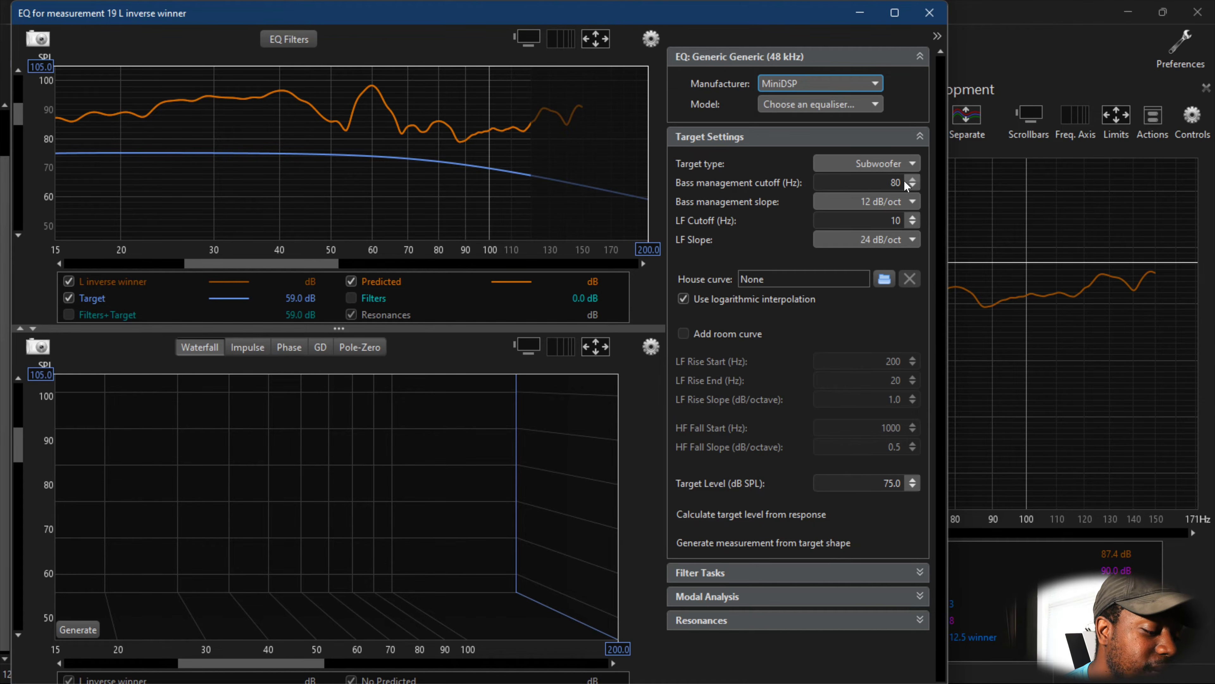
pyautogui.click(895, 181)
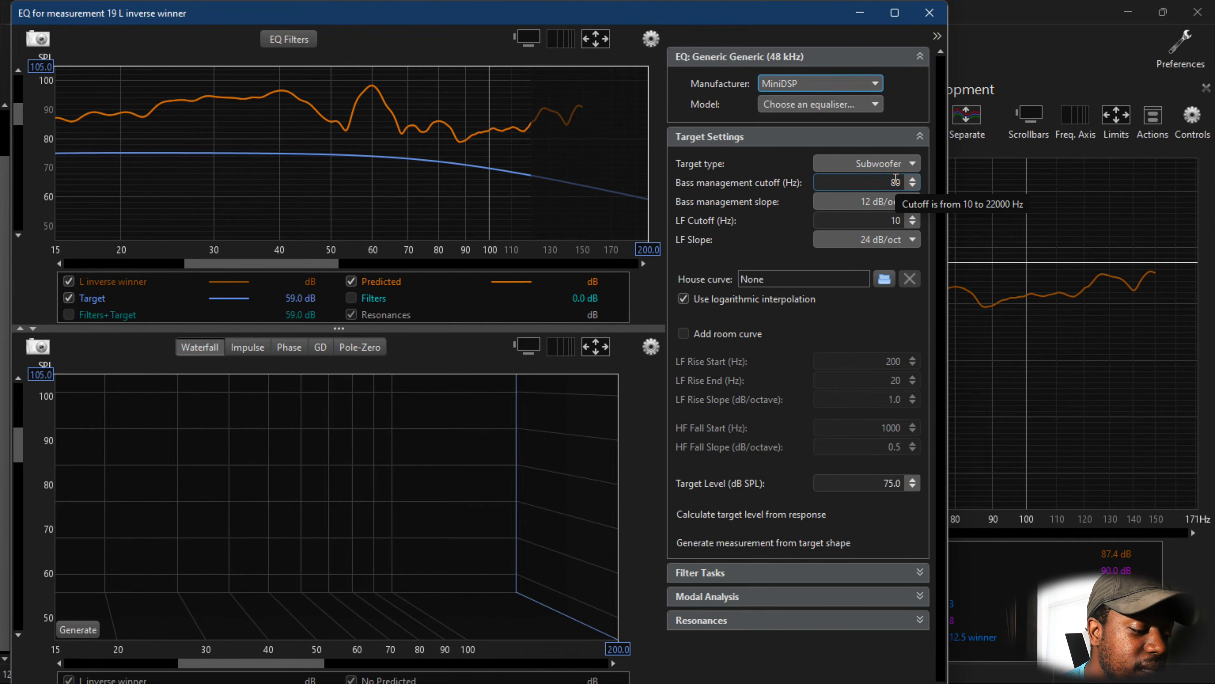
pyautogui.doubleClick(900, 183)
pyautogui.write('500')
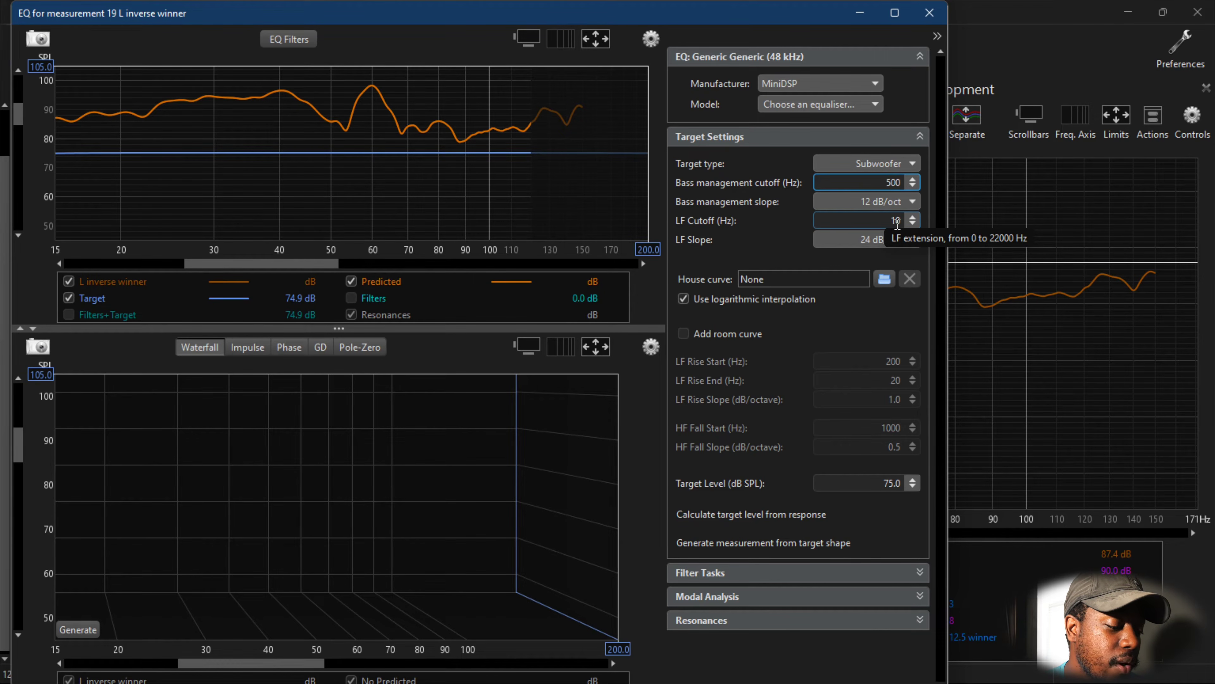
pyautogui.doubleClick(900, 221)
pyautogui.write('0')
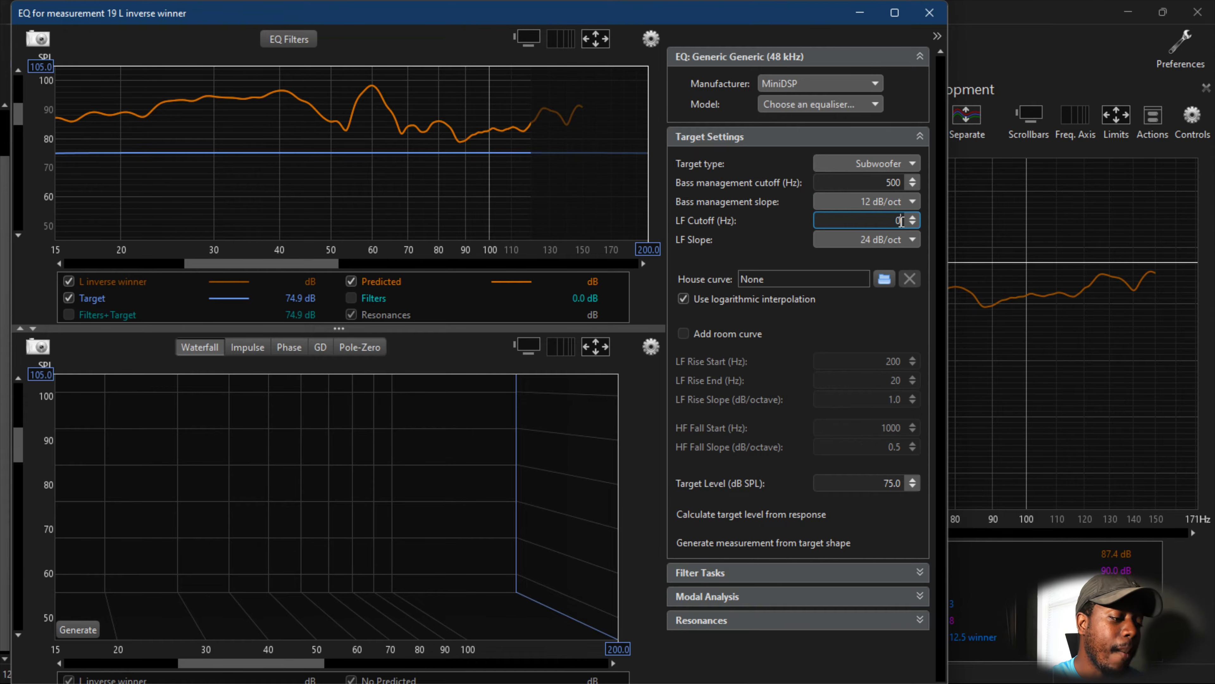
# Add a room curve to the target with LF rise start at 100 Hz and LF rise end at 30 Hz.
pyautogui.click(878, 334)
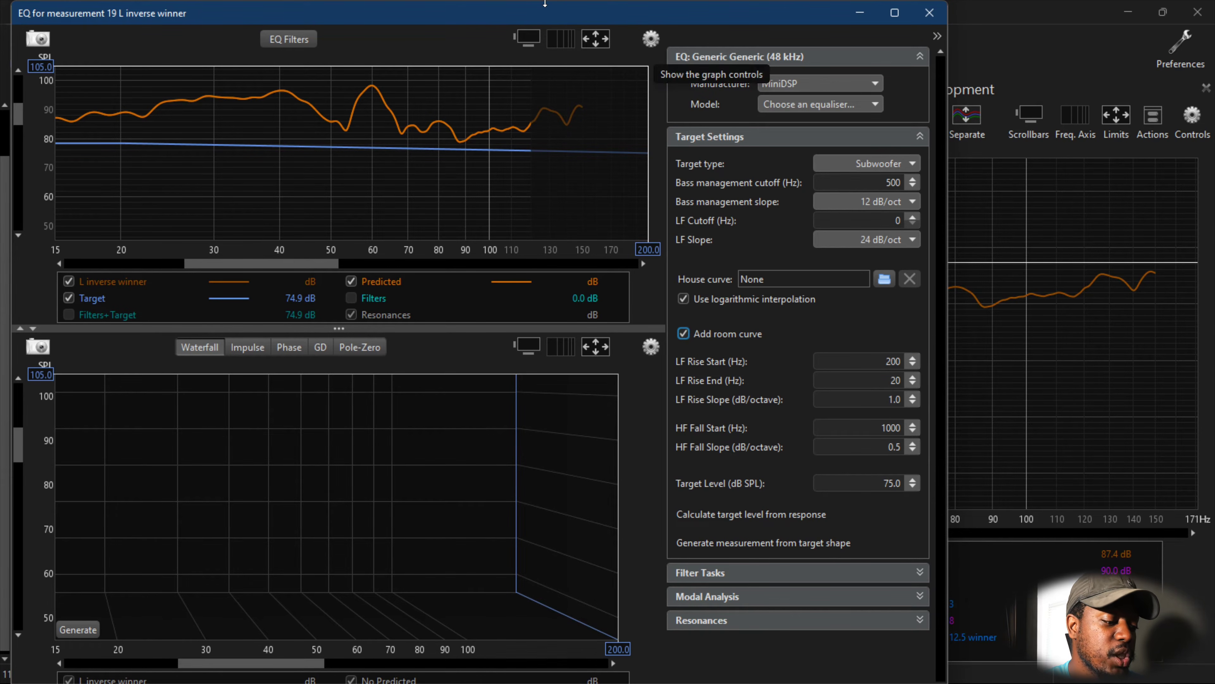
pyautogui.moveTo(591, 5)
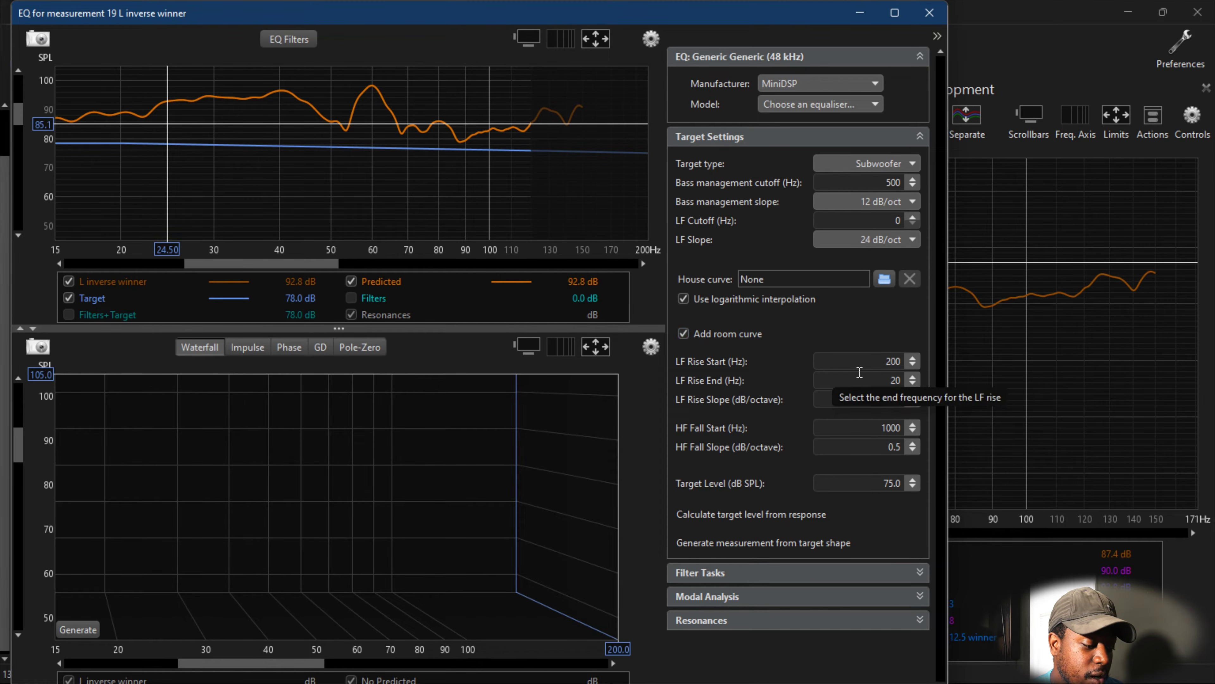
pyautogui.click(886, 361)
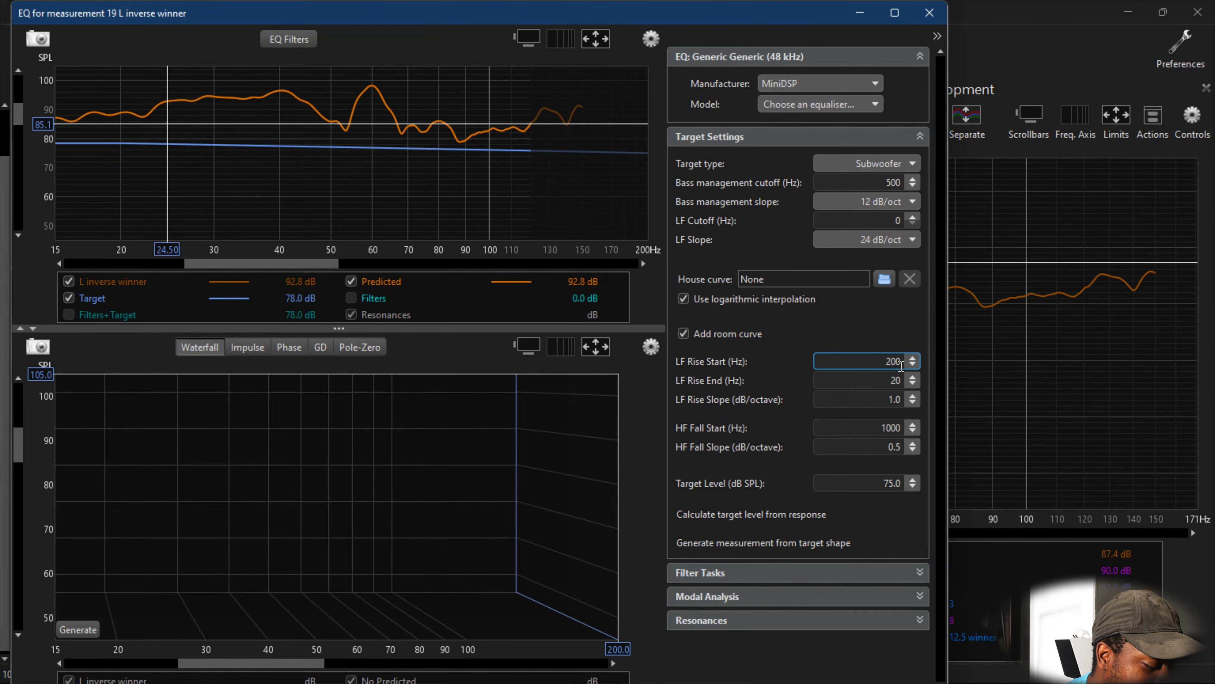
pyautogui.write('1')
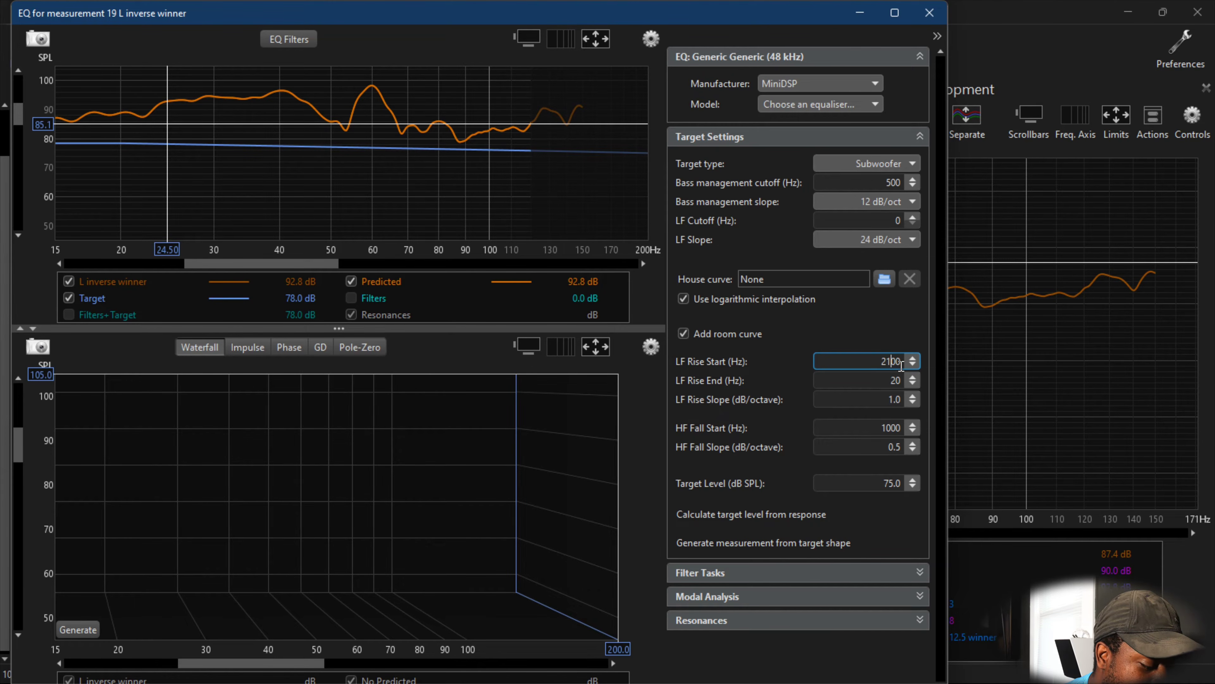
pyautogui.press('BackSpace')
pyautogui.press('BackSpace')
pyautogui.write('1')
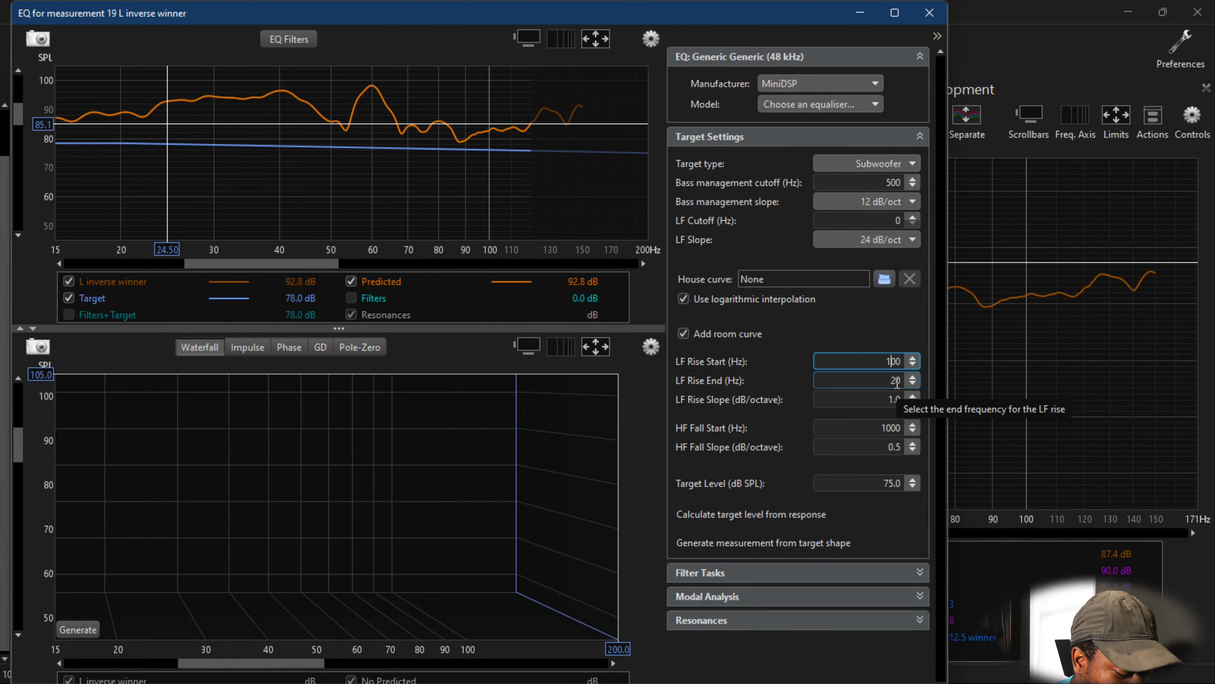
pyautogui.scroll(1, 896, 383)
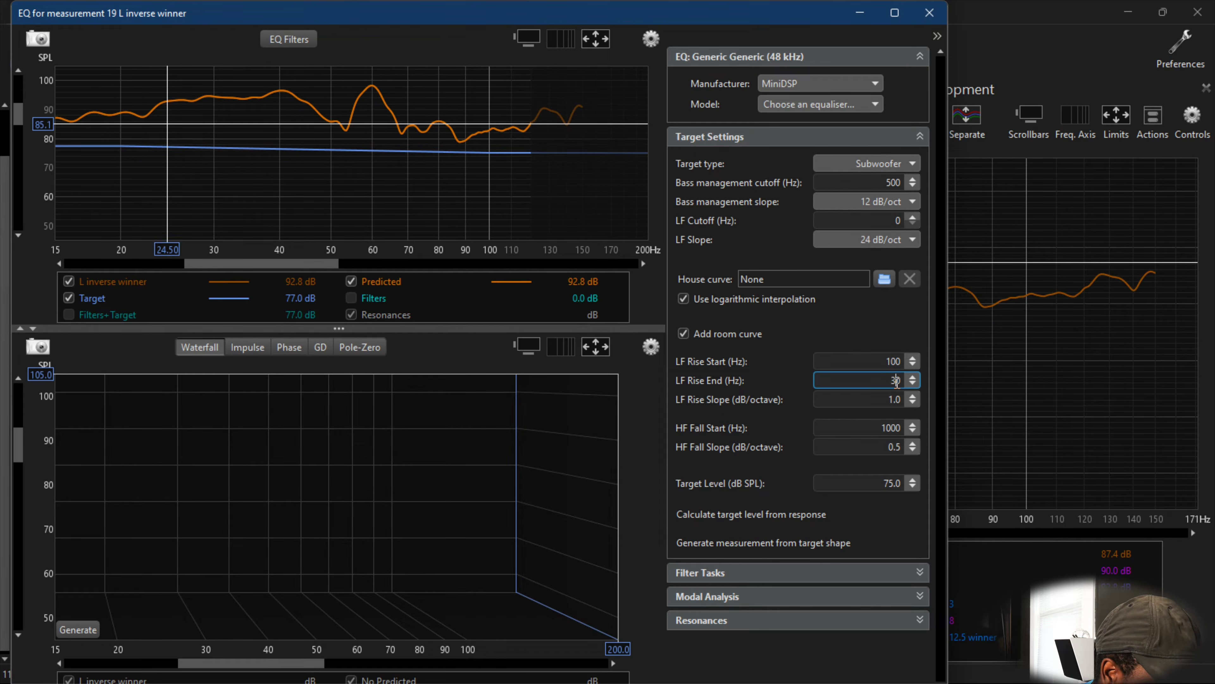
pyautogui.click(848, 336)
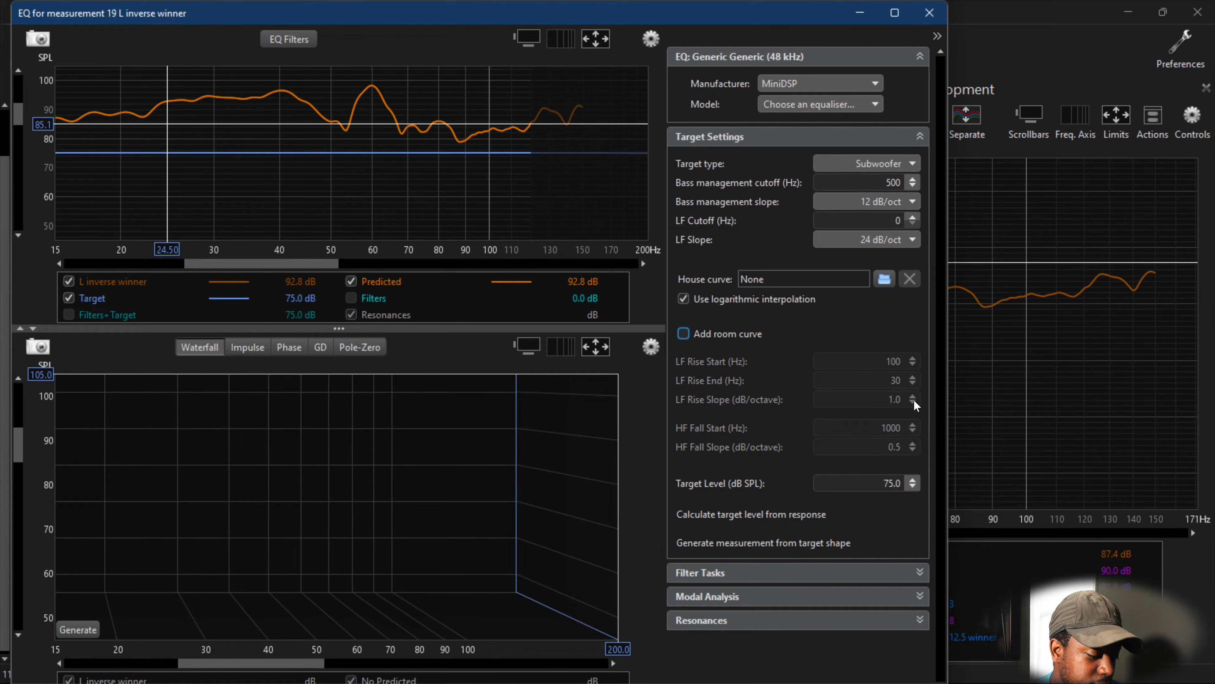
pyautogui.click(694, 336)
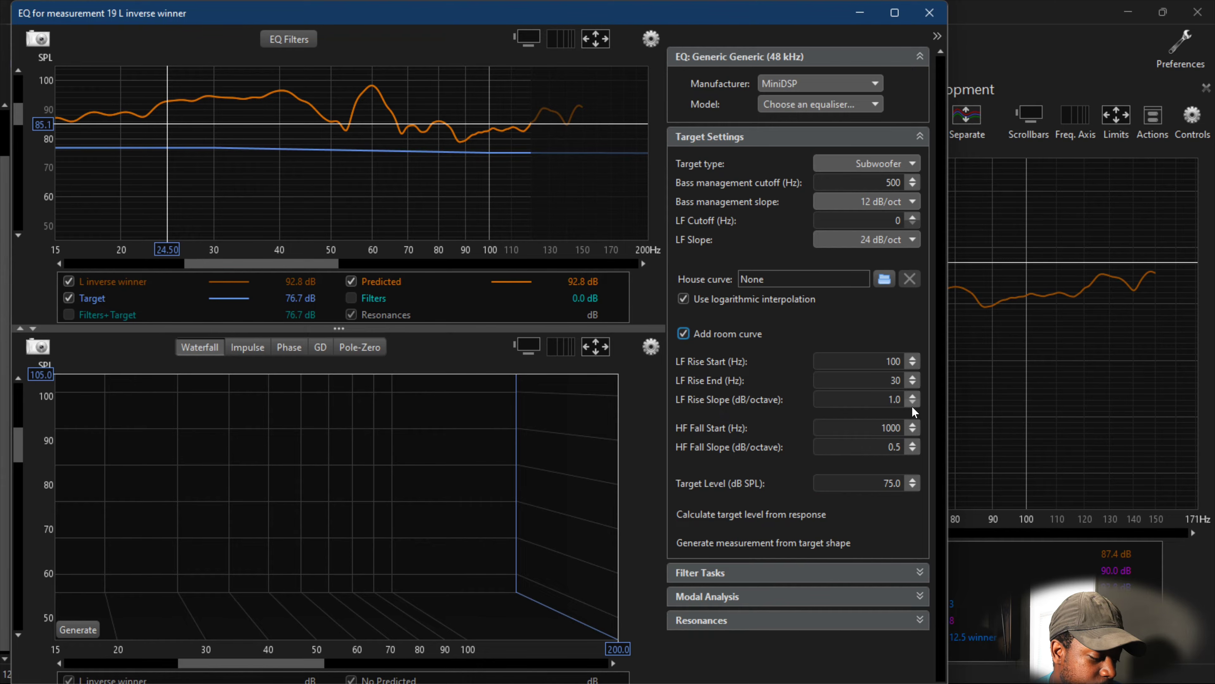
# Raise the room curve's LF rise slope to 5.8 dB/octave.
pyautogui.click(913, 396)
pyautogui.click(913, 396)
pyautogui.click(913, 397)
pyautogui.click(913, 397)
pyautogui.click(913, 396)
pyautogui.click(912, 396)
pyautogui.click(913, 396)
pyautogui.click(913, 396)
pyautogui.click(913, 397)
pyautogui.click(913, 396)
pyautogui.click(913, 396)
pyautogui.click(913, 396)
pyautogui.click(913, 396)
pyautogui.click(913, 396)
pyautogui.click(913, 396)
pyautogui.click(913, 396)
pyautogui.click(913, 396)
pyautogui.click(913, 397)
pyautogui.click(913, 396)
pyautogui.click(913, 396)
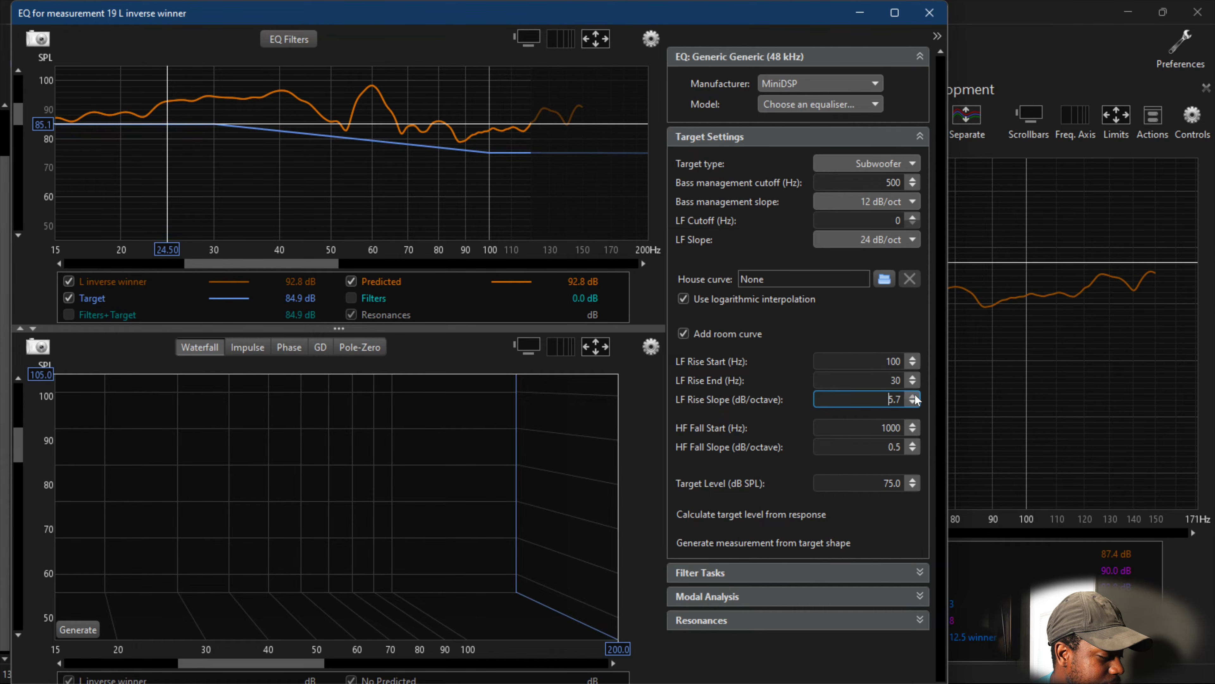
pyautogui.click(913, 396)
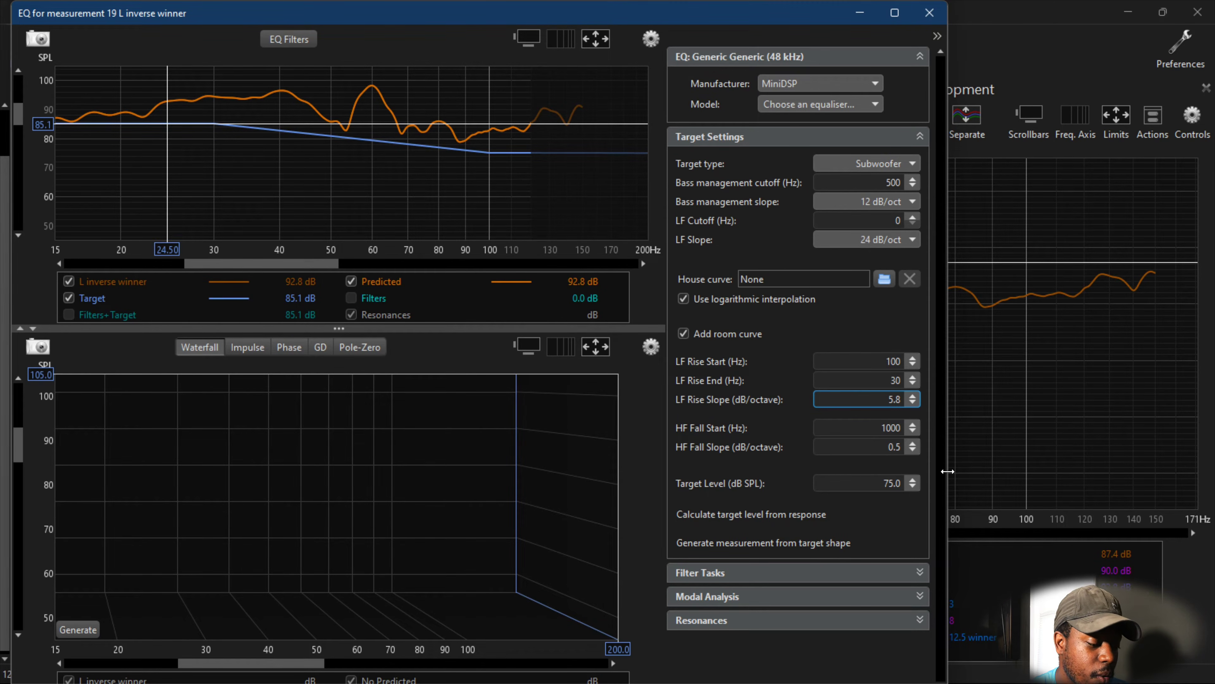
# Try an HF fall slope of 1.0 dB/octave for the room curve.
pyautogui.click(914, 448)
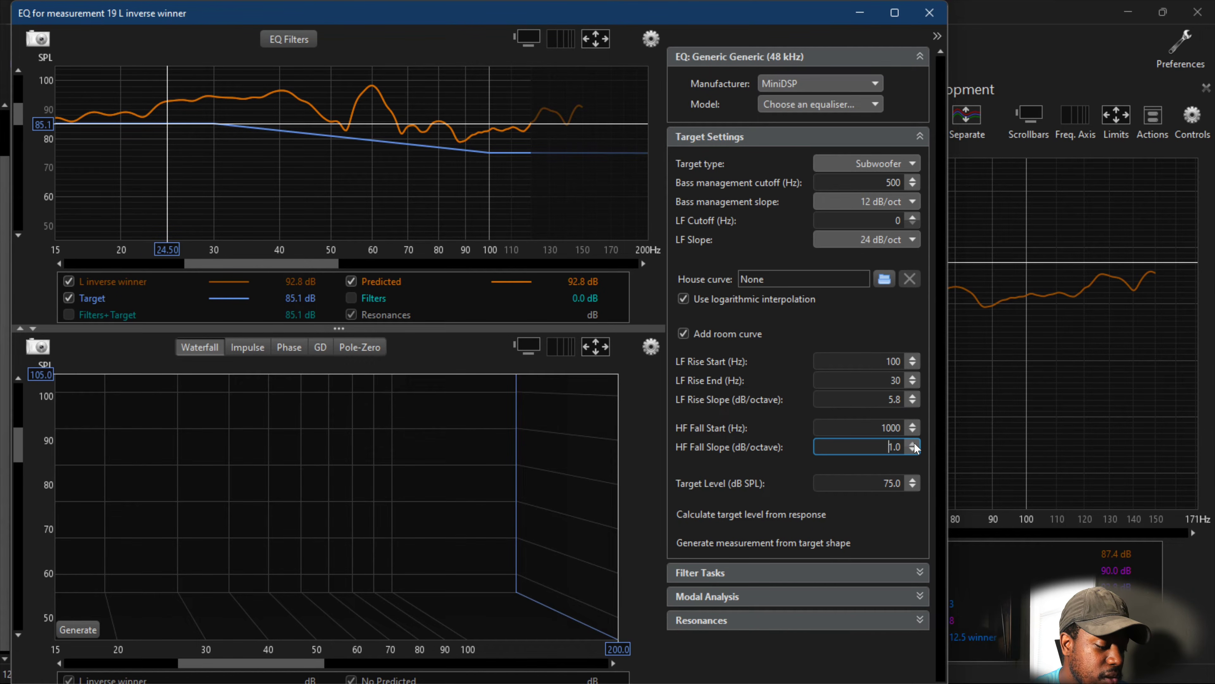
pyautogui.moveTo(487, 5)
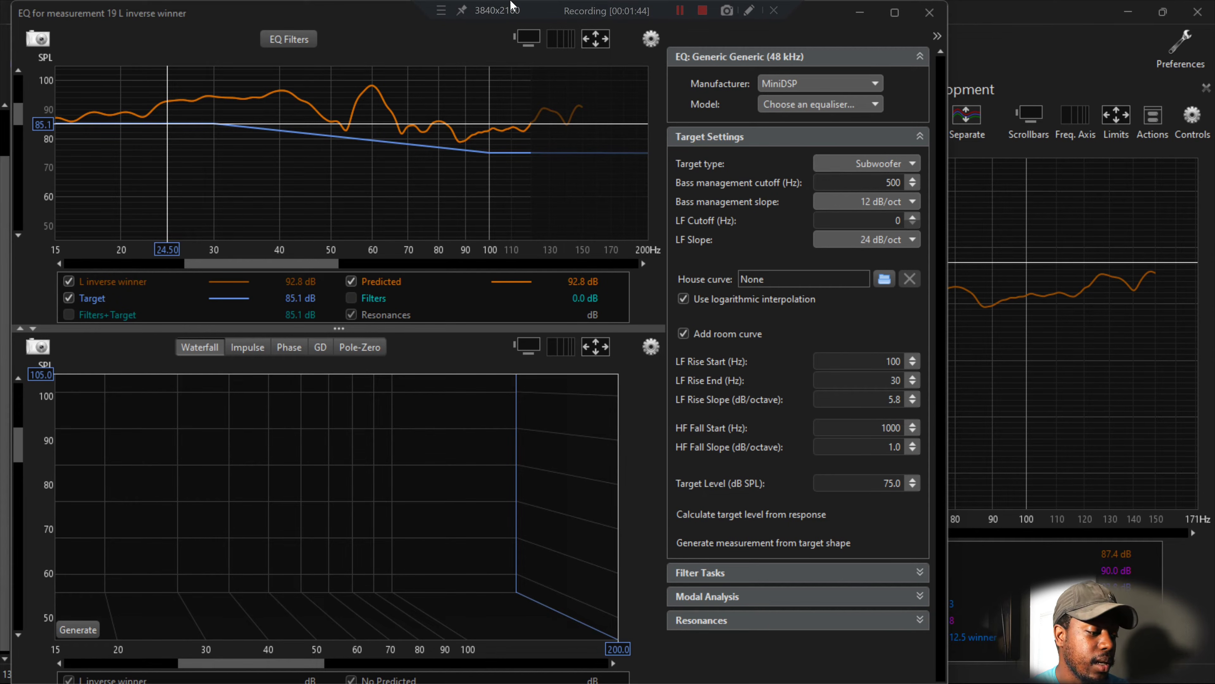
pyautogui.click(702, 11)
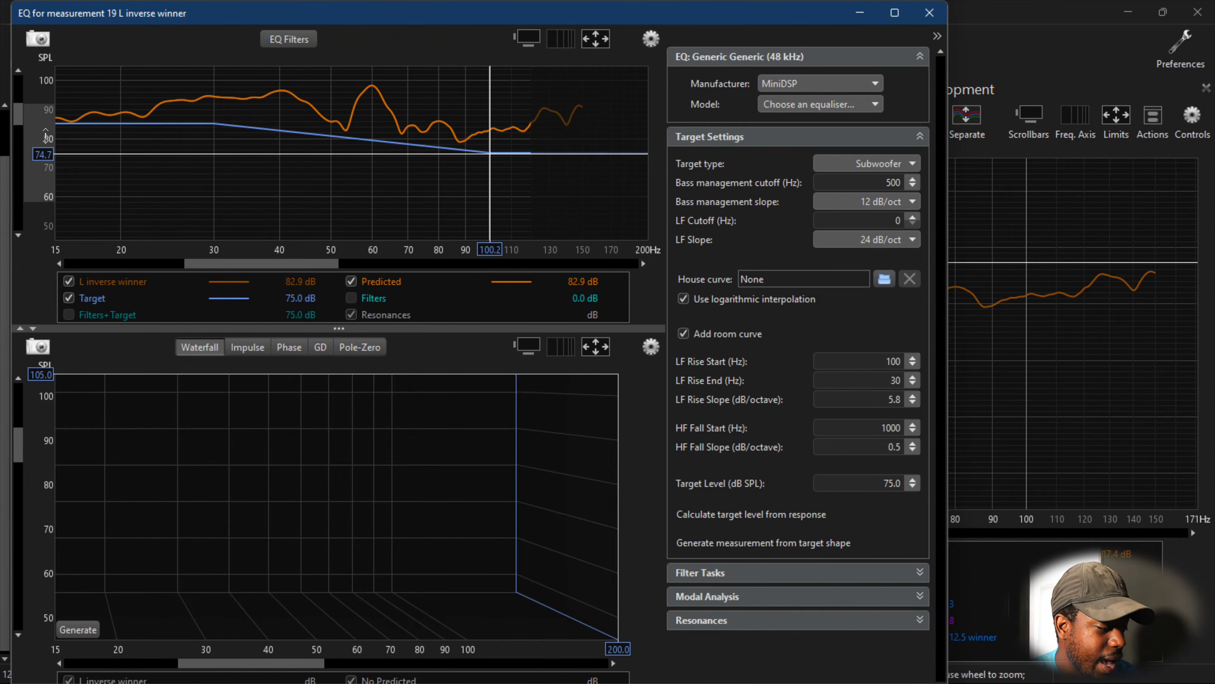
pyautogui.moveTo(70, 122)
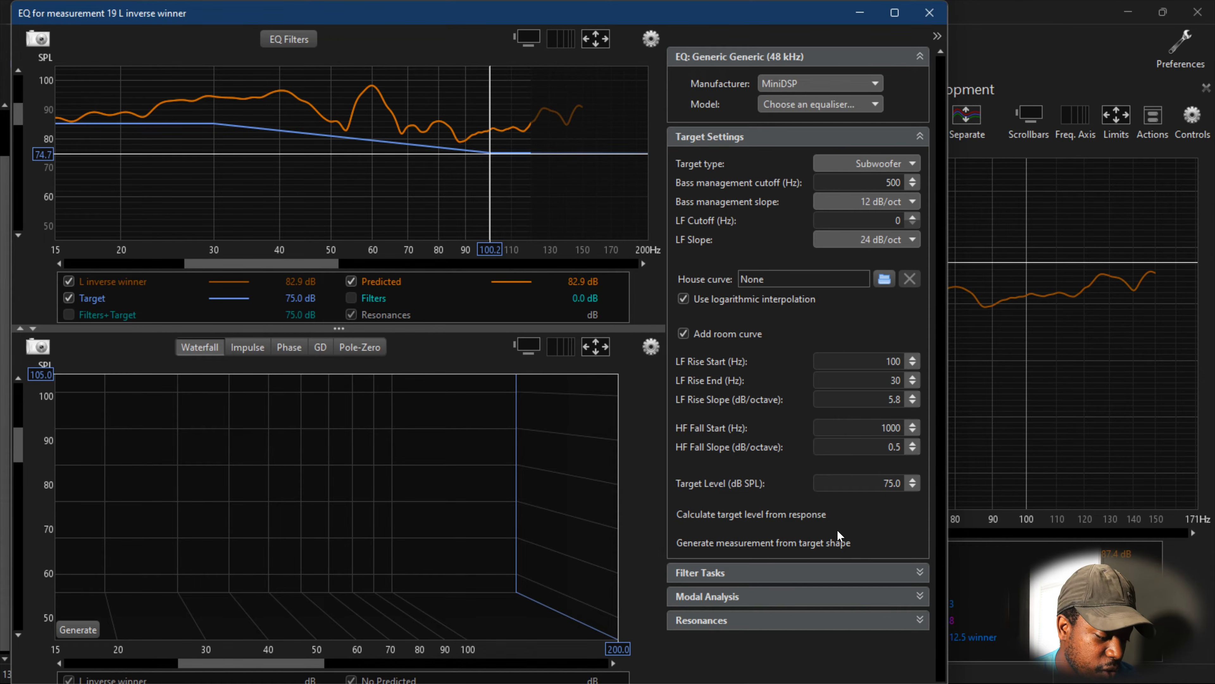
# Match the response to the target with the existing filter task settings, accepting the target level check.
pyautogui.click(784, 570)
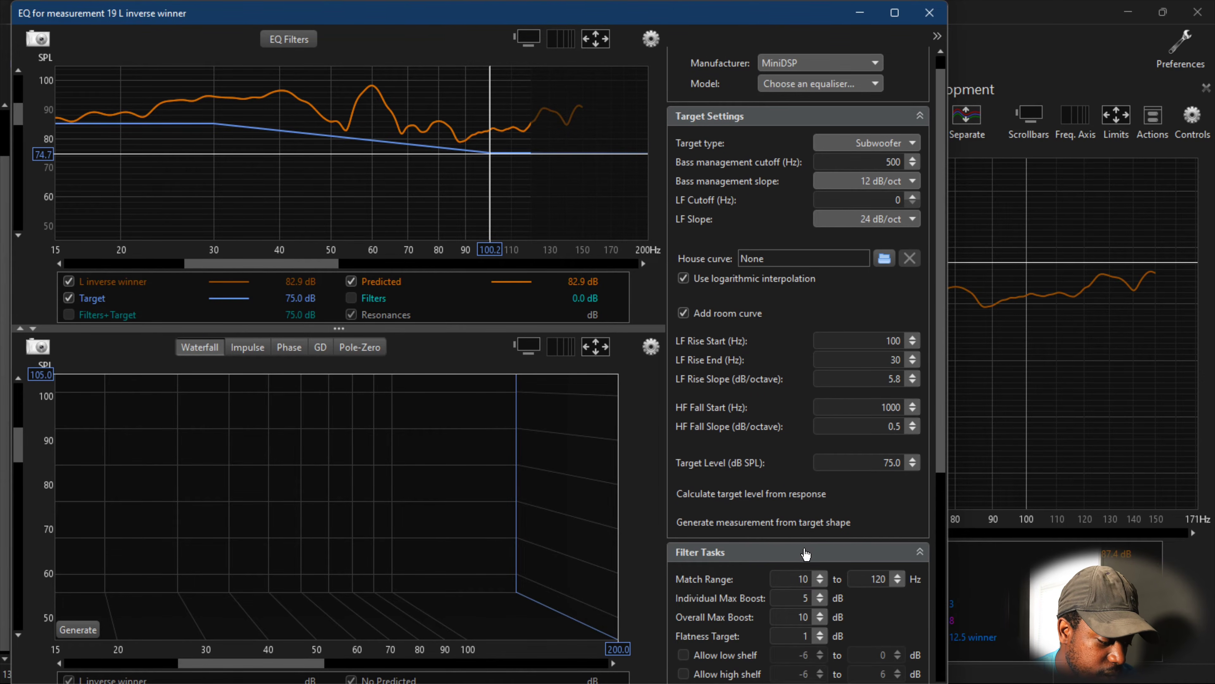
pyautogui.scroll(-2, 803, 556)
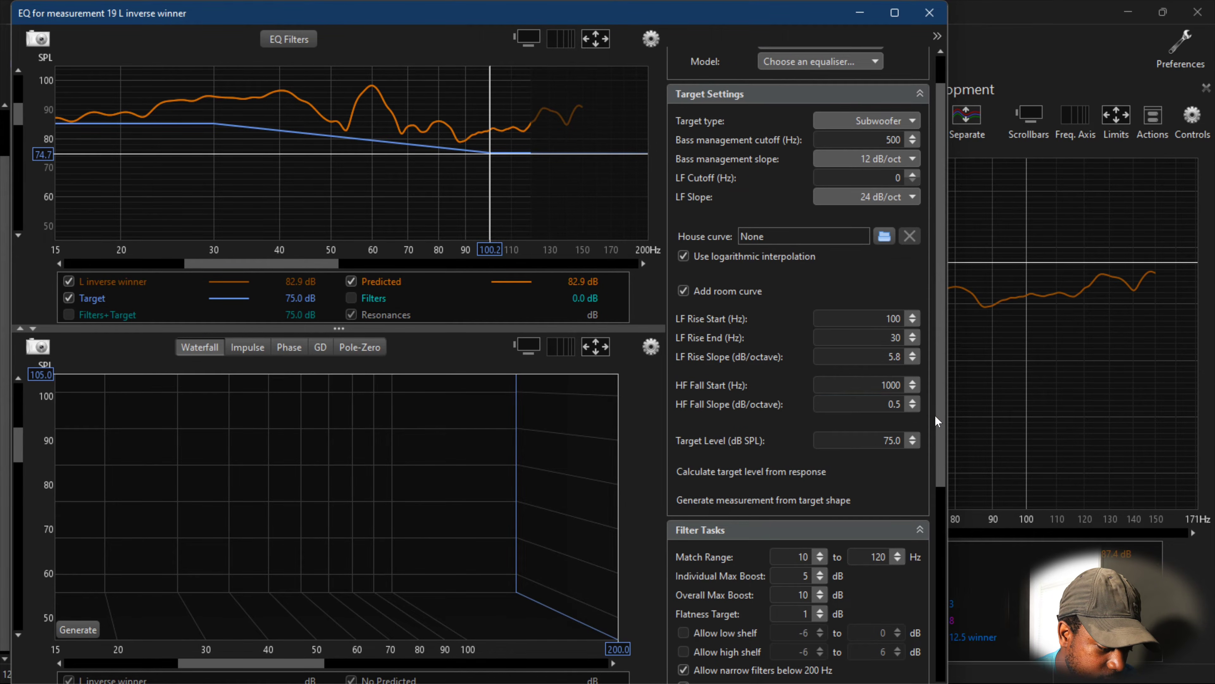
pyautogui.moveTo(943, 427); pyautogui.dragTo(943, 547)
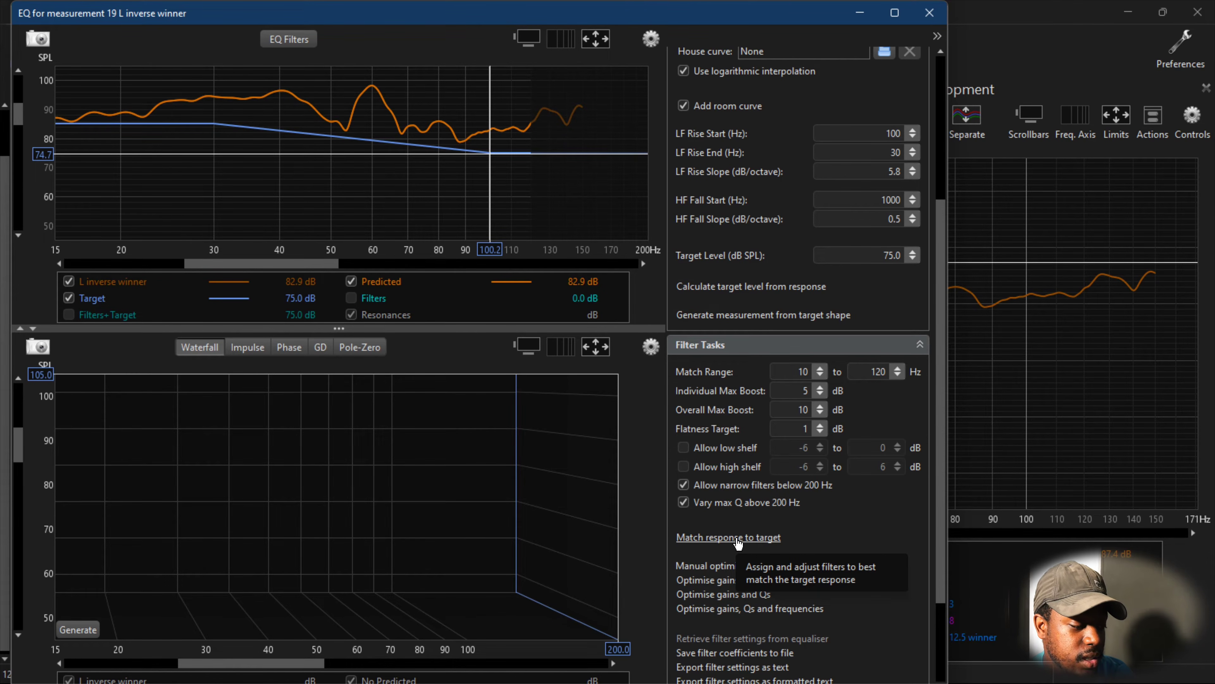
pyautogui.click(737, 537)
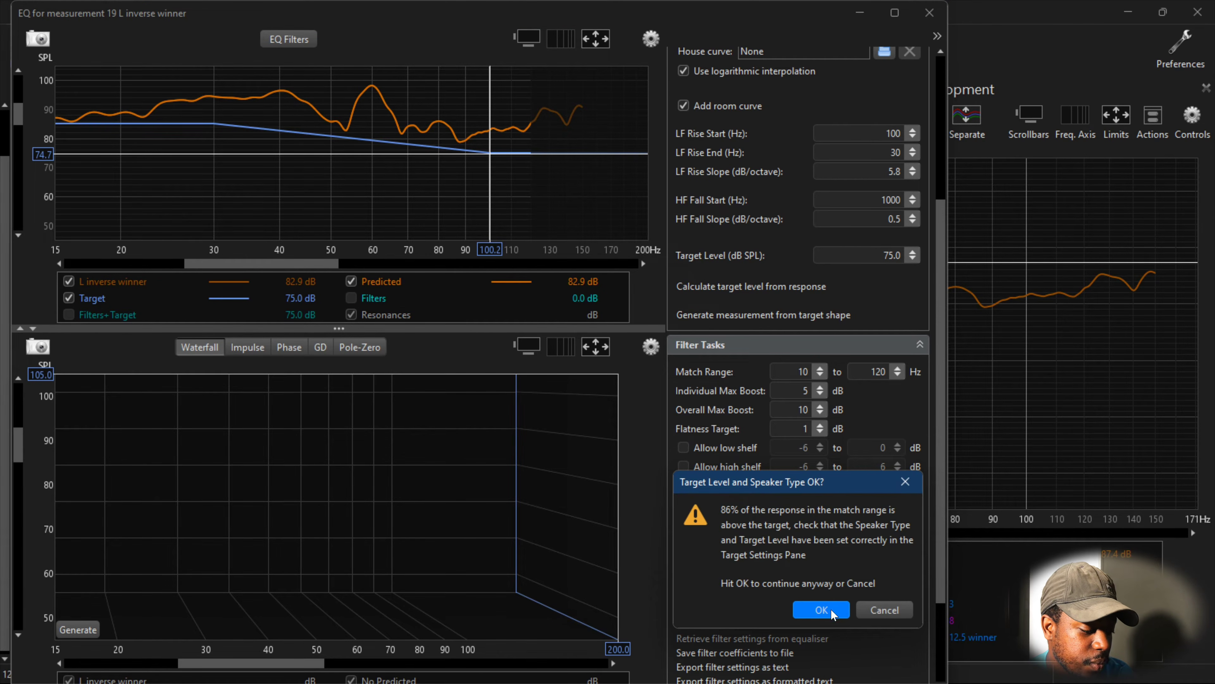
pyautogui.click(821, 609)
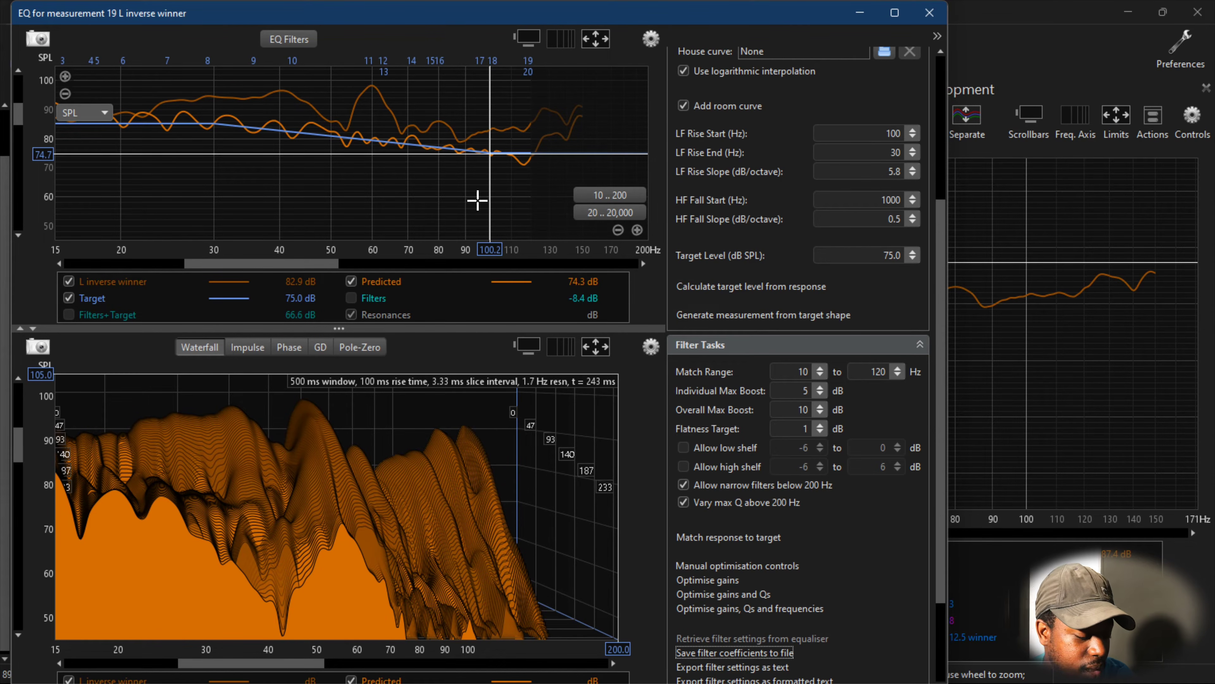
# Save the filter coefficients in miniDSP format at a 48 kHz sample rate, overwriting the existing curve.txt.
pyautogui.scroll(-2, 941, 460)
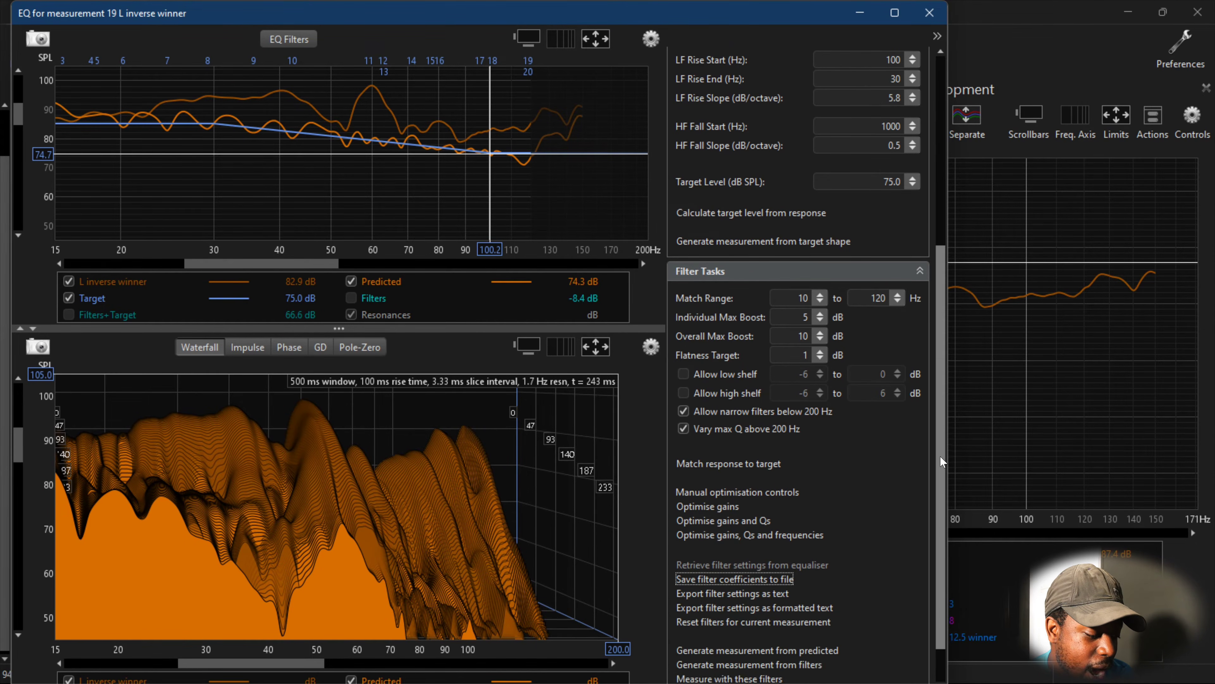
pyautogui.scroll(-1, 942, 461)
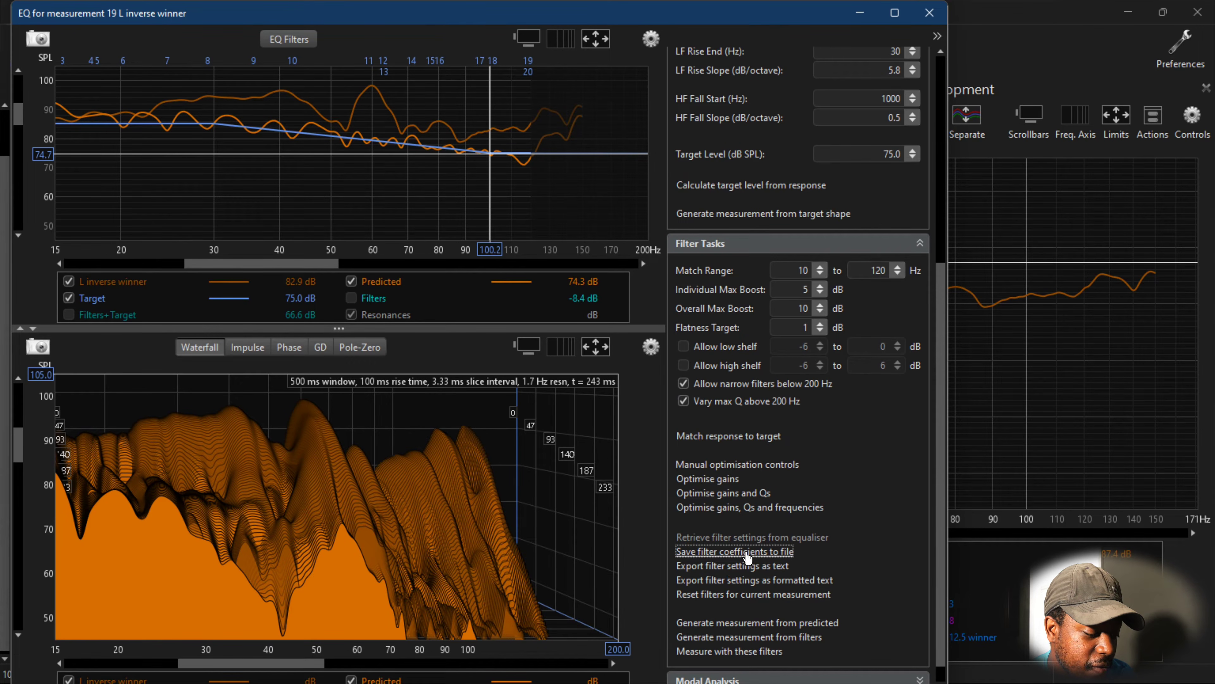
pyautogui.click(747, 552)
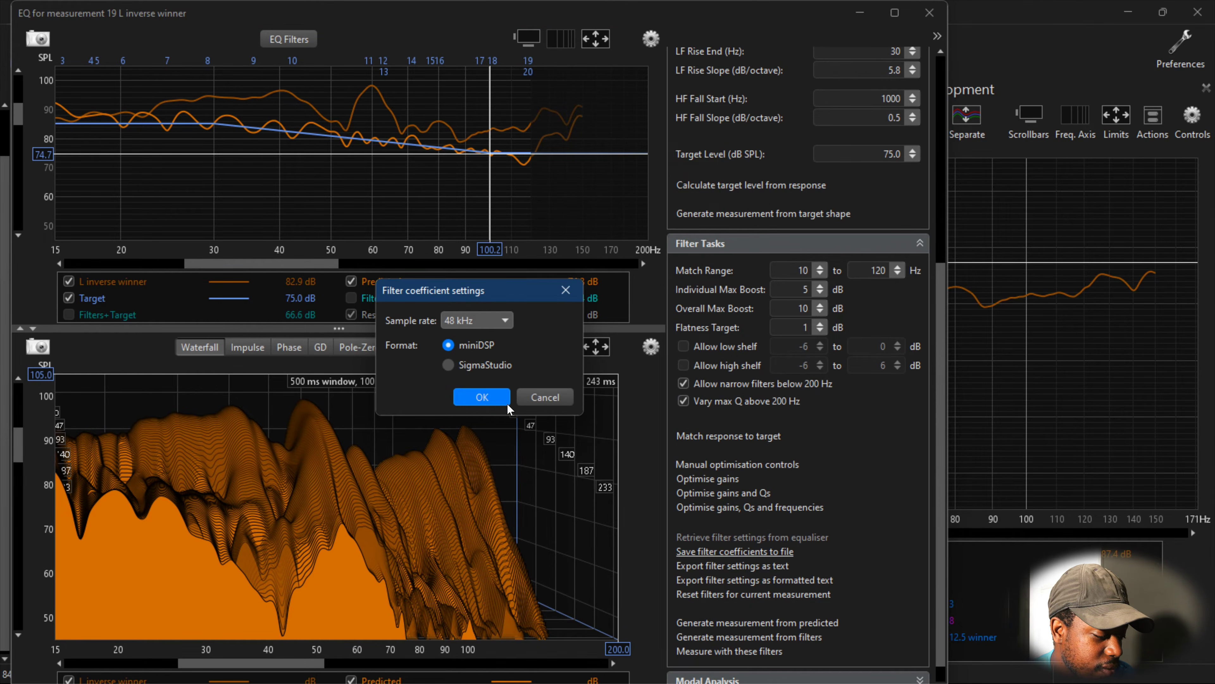
pyautogui.click(481, 397)
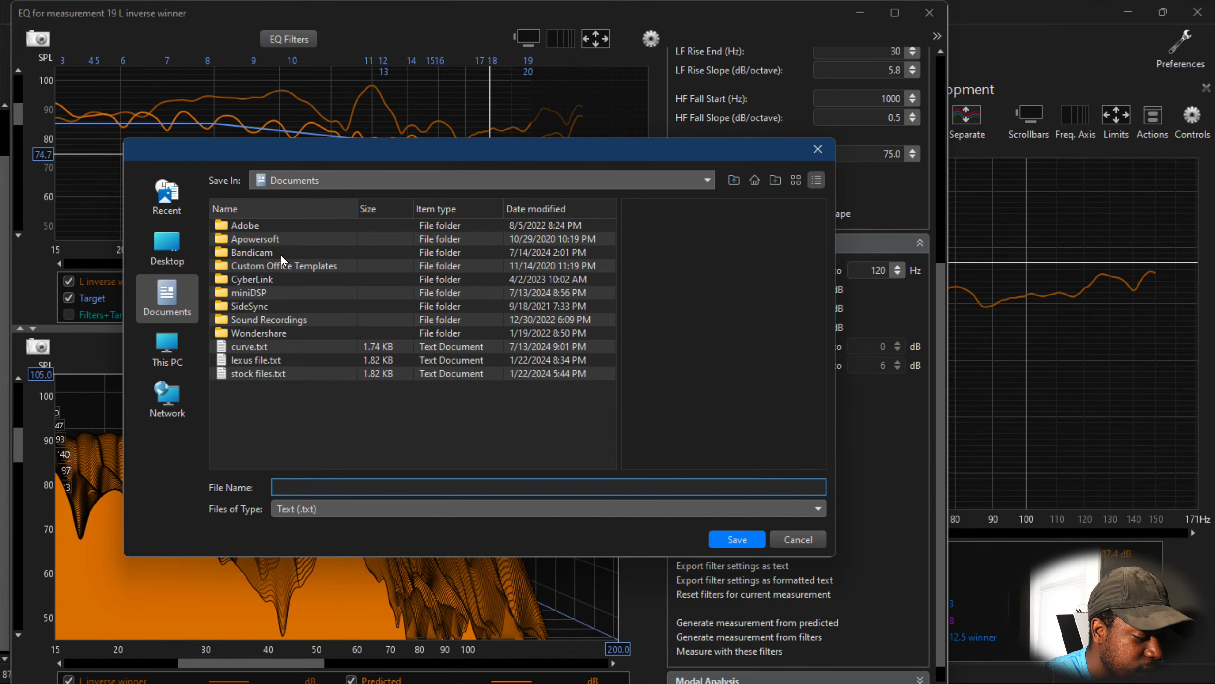
pyautogui.click(276, 350)
pyautogui.click(256, 345)
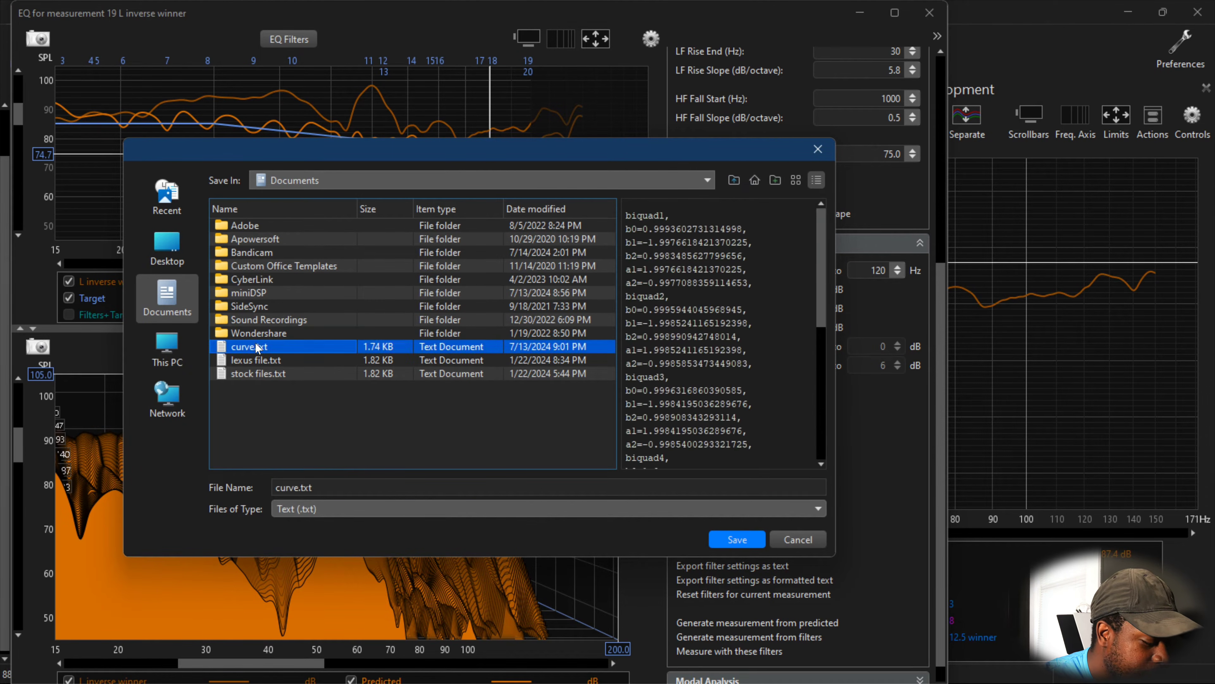
pyautogui.click(730, 545)
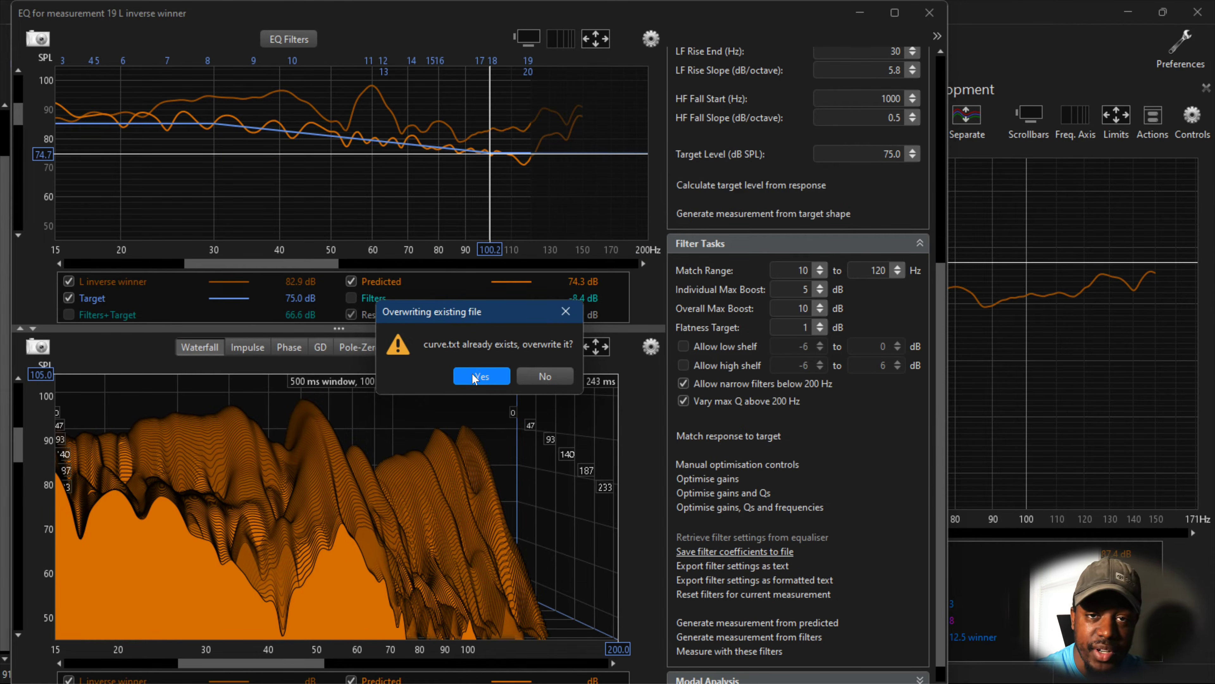
pyautogui.click(480, 375)
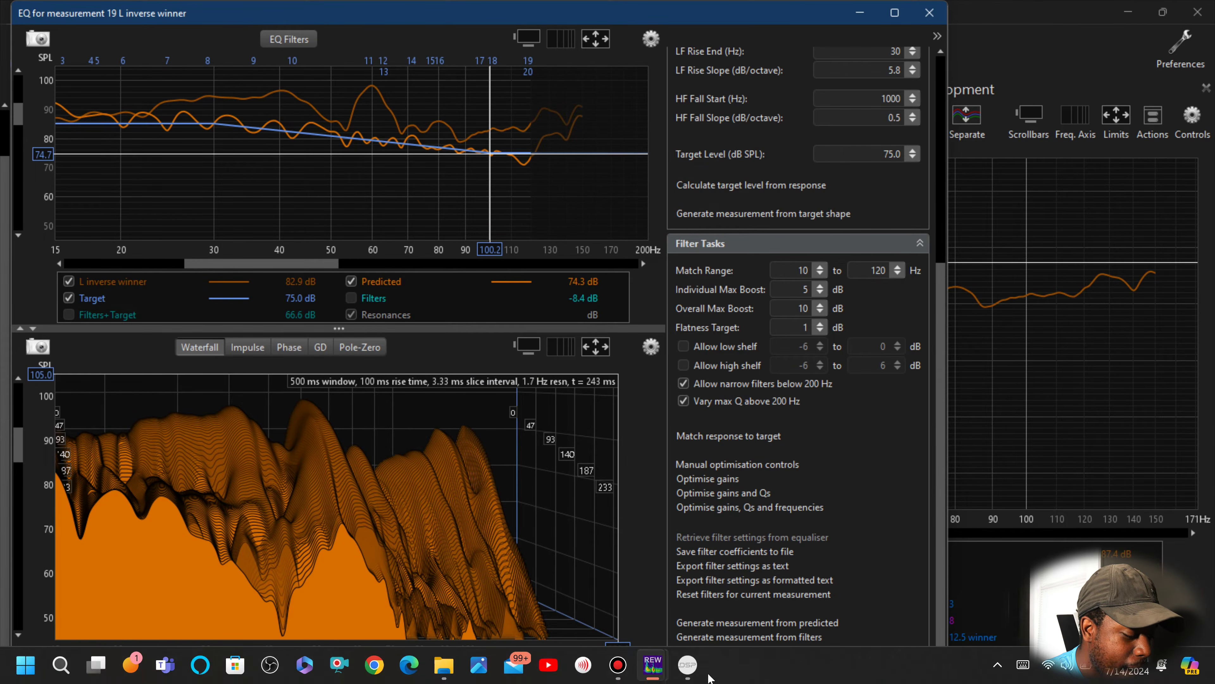
# Switch to MiniDSP and open the first rythmik output's PEQ with the channel menu shown and EQ1 in advanced mode.
pyautogui.moveTo(692, 667)
pyautogui.click(678, 602)
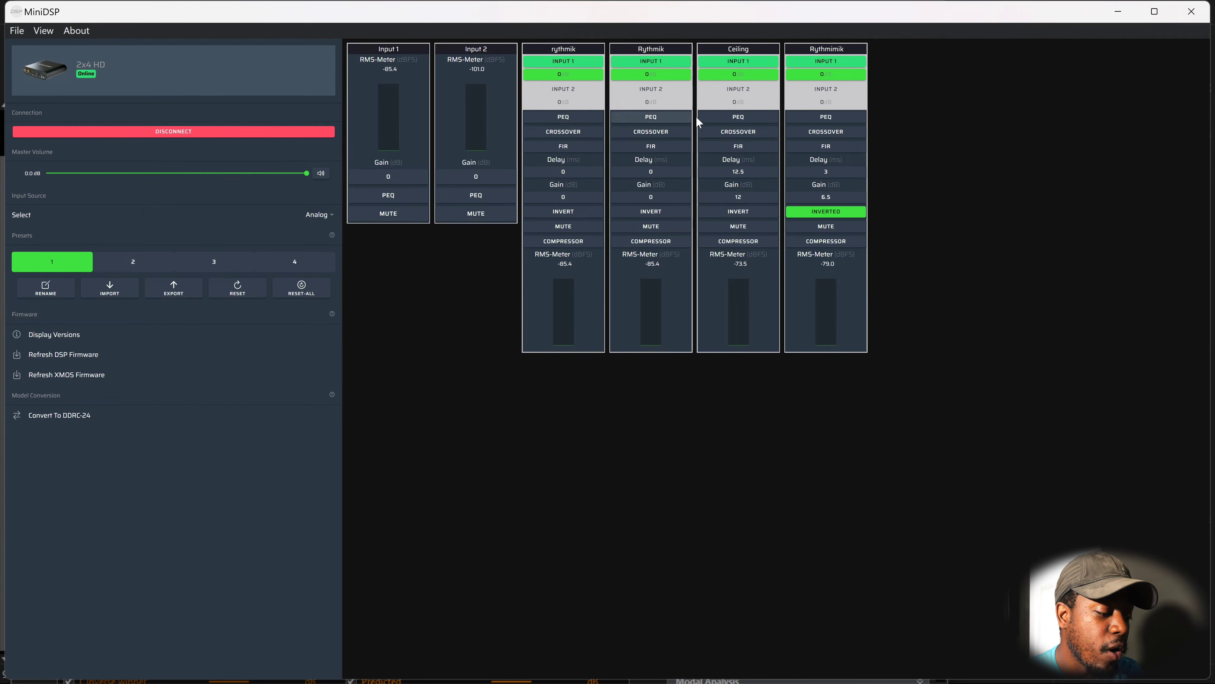
pyautogui.click(563, 118)
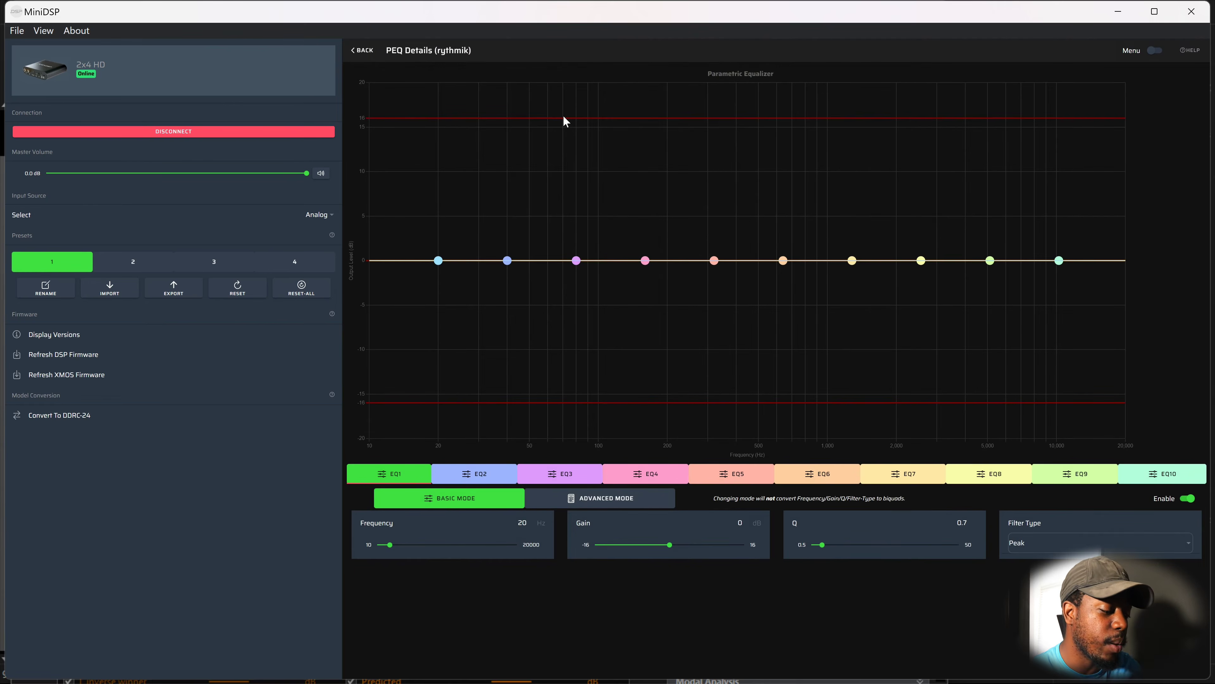
pyautogui.click(1152, 52)
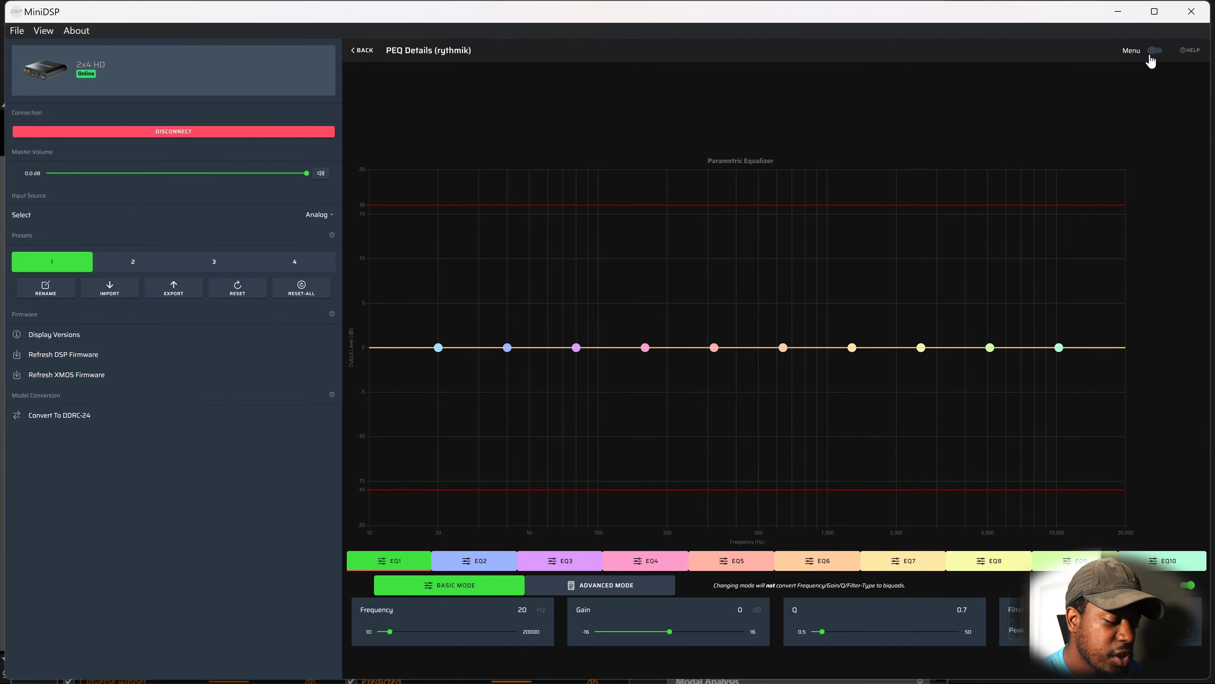
pyautogui.click(592, 590)
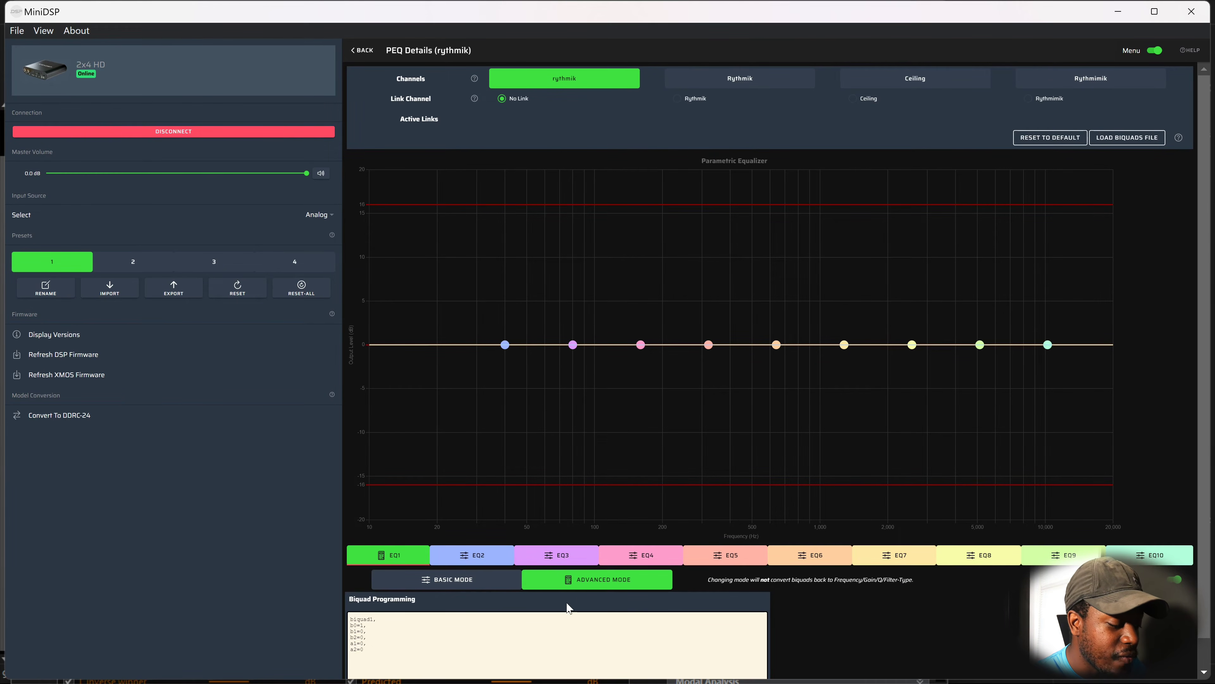
# Load the curve biquads file from the Documents miniDSP folder into the first rythmik channel.
pyautogui.click(1110, 142)
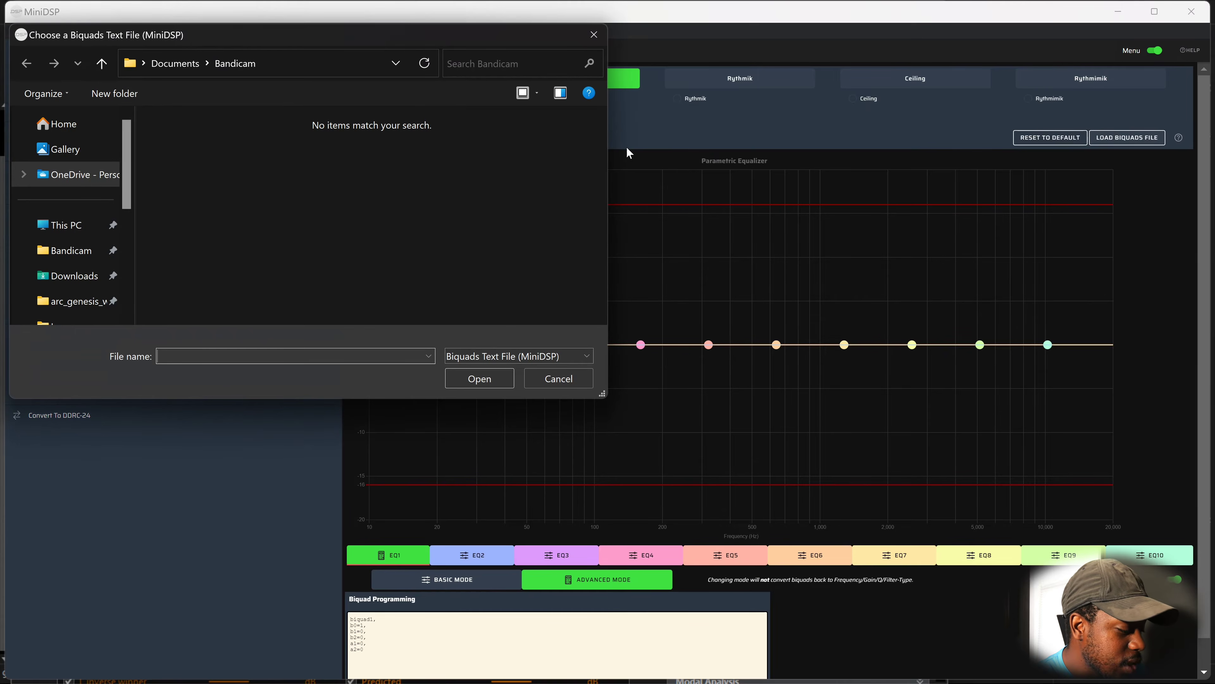
pyautogui.scroll(-2, 80, 187)
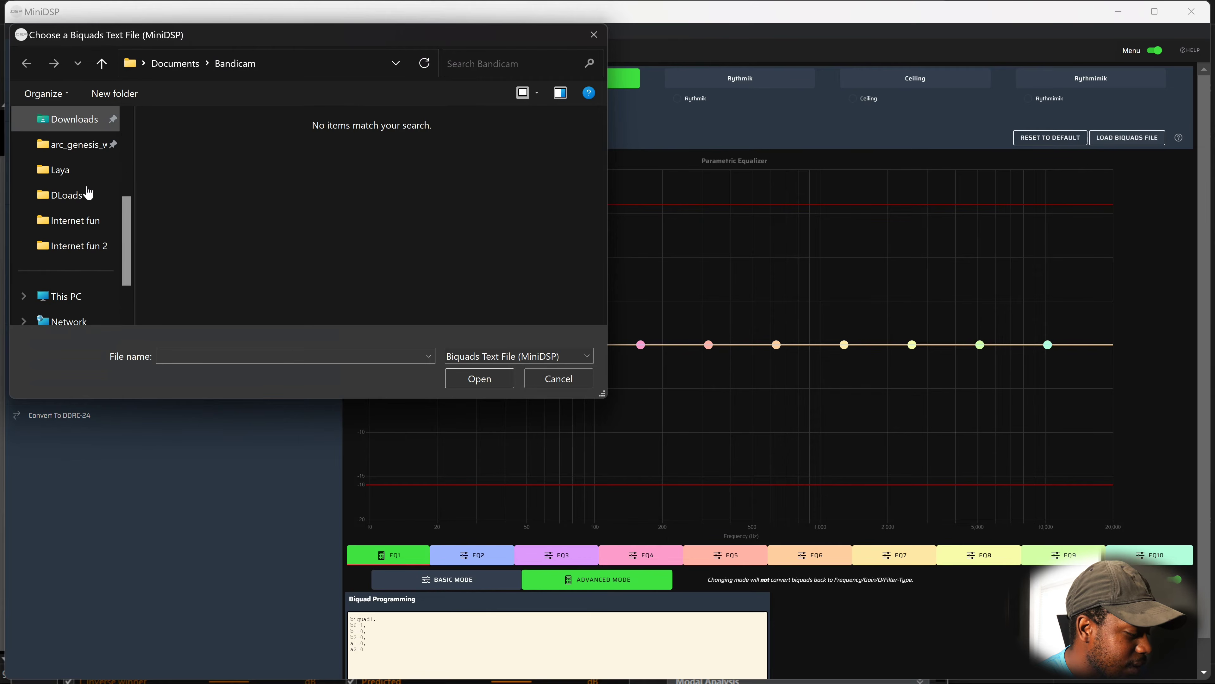
pyautogui.scroll(-2, 81, 268)
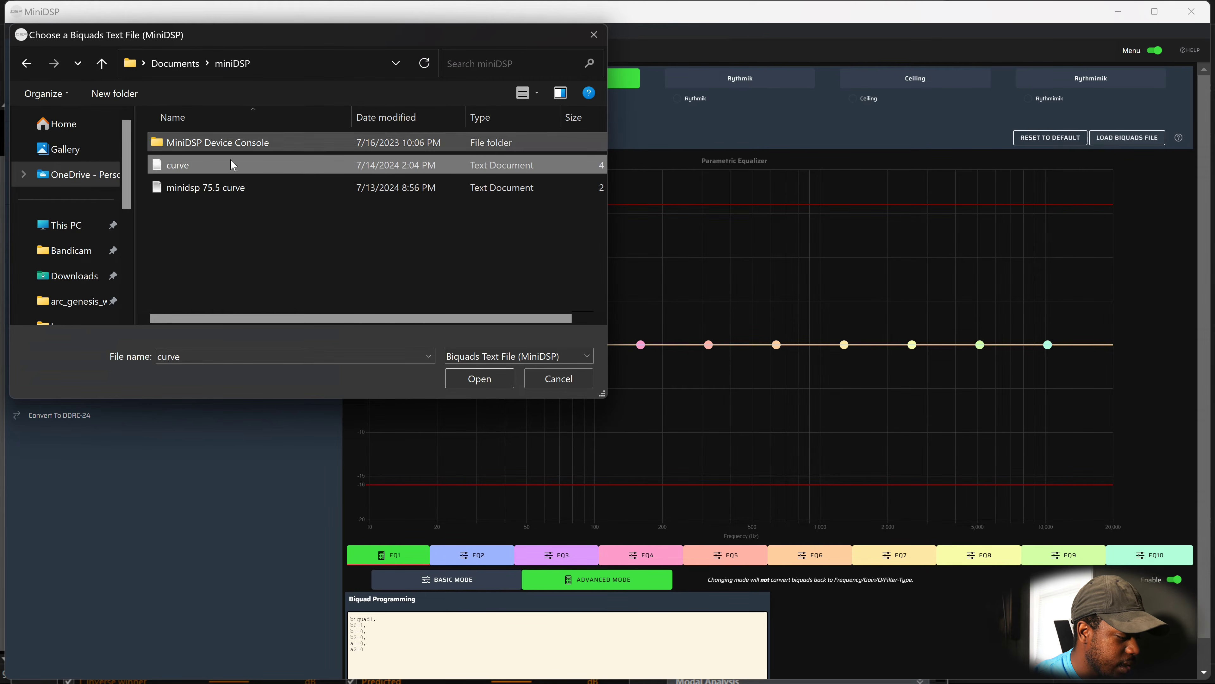
pyautogui.doubleClick(194, 165)
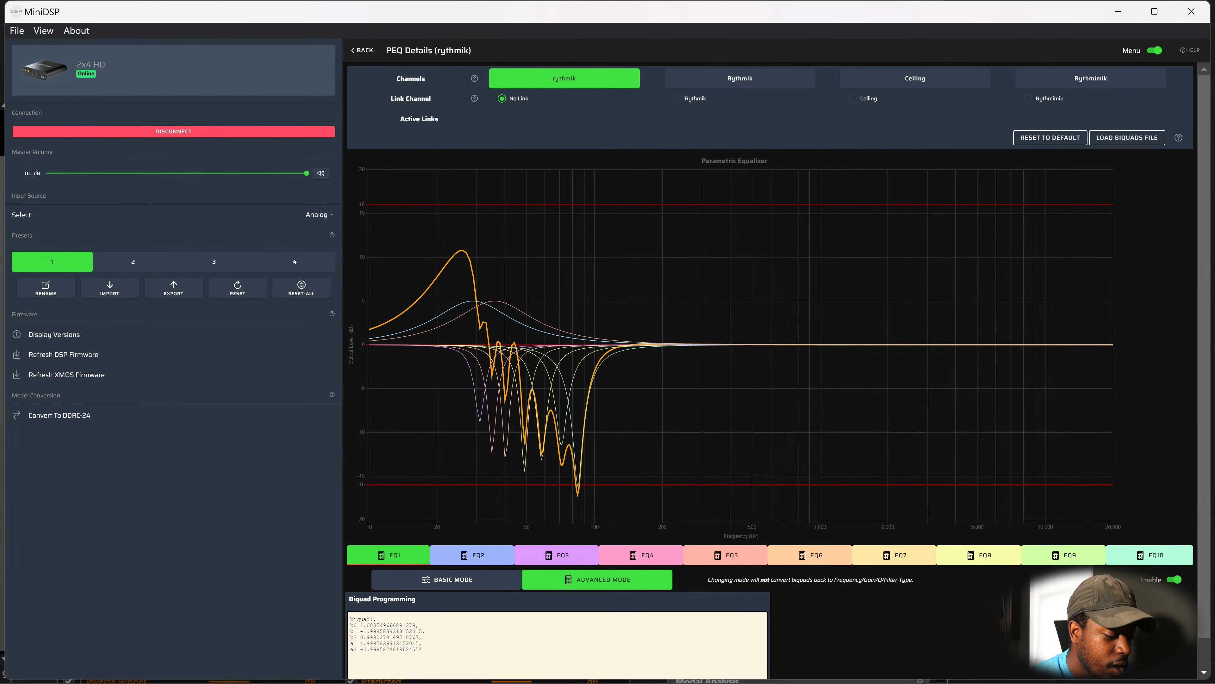
# Compare the loaded PEQ curve with the predicted response in REW's EQ window, then return to MiniDSP.
pyautogui.moveTo(653, 669)
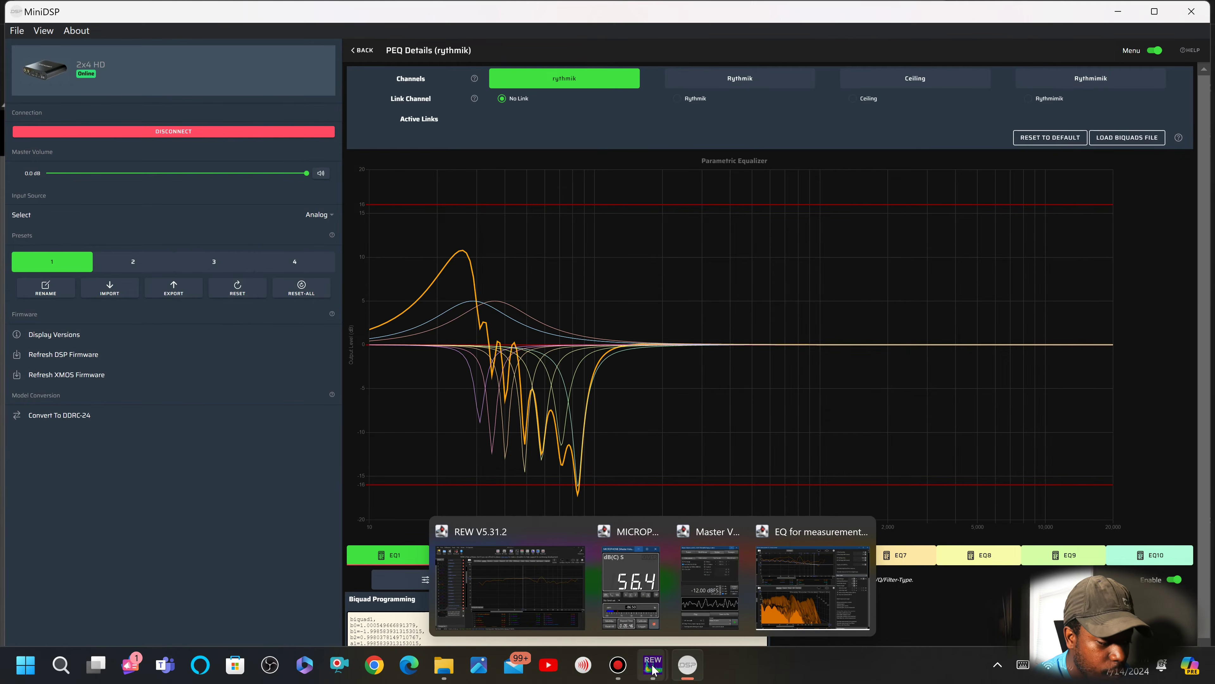
pyautogui.click(812, 587)
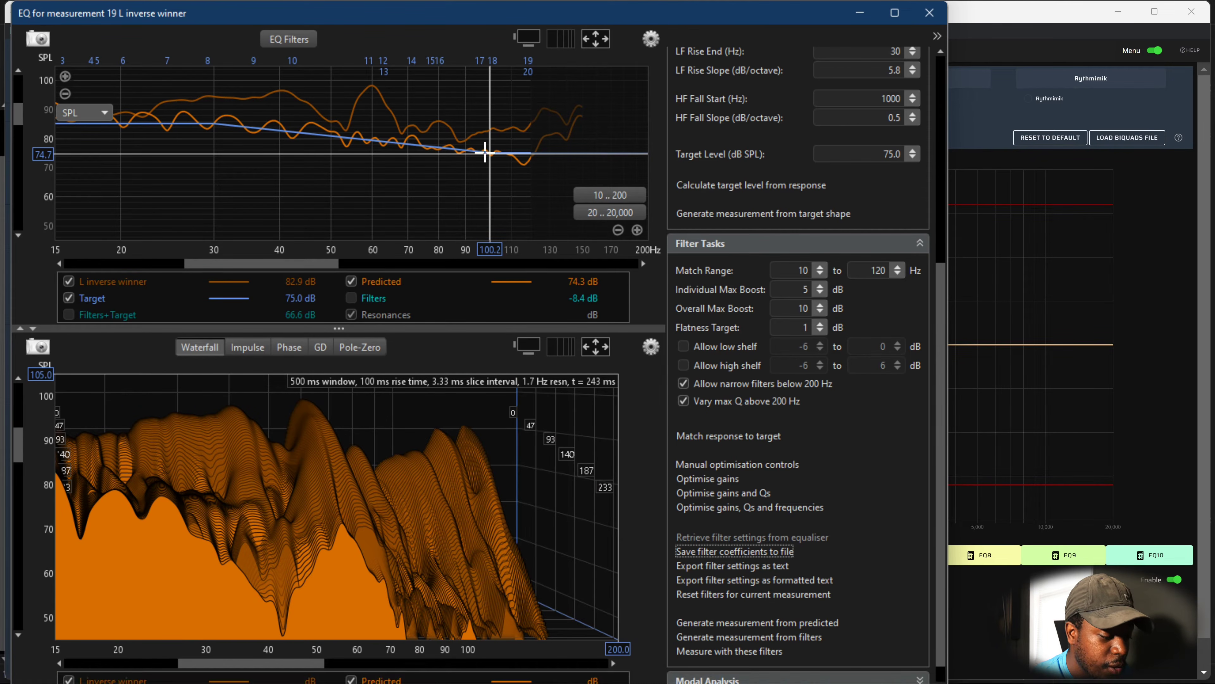
pyautogui.click(1203, 396)
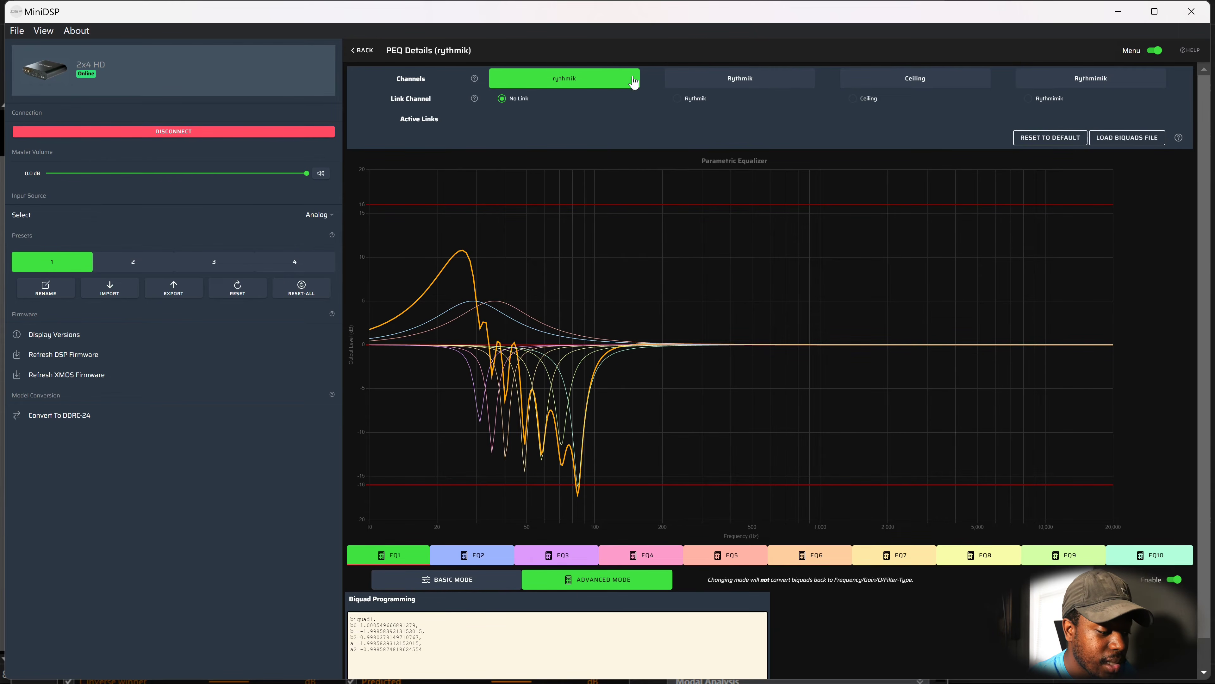
# Link the first rythmik channel's PEQ to the second Rythmik channel.
pyautogui.click(676, 100)
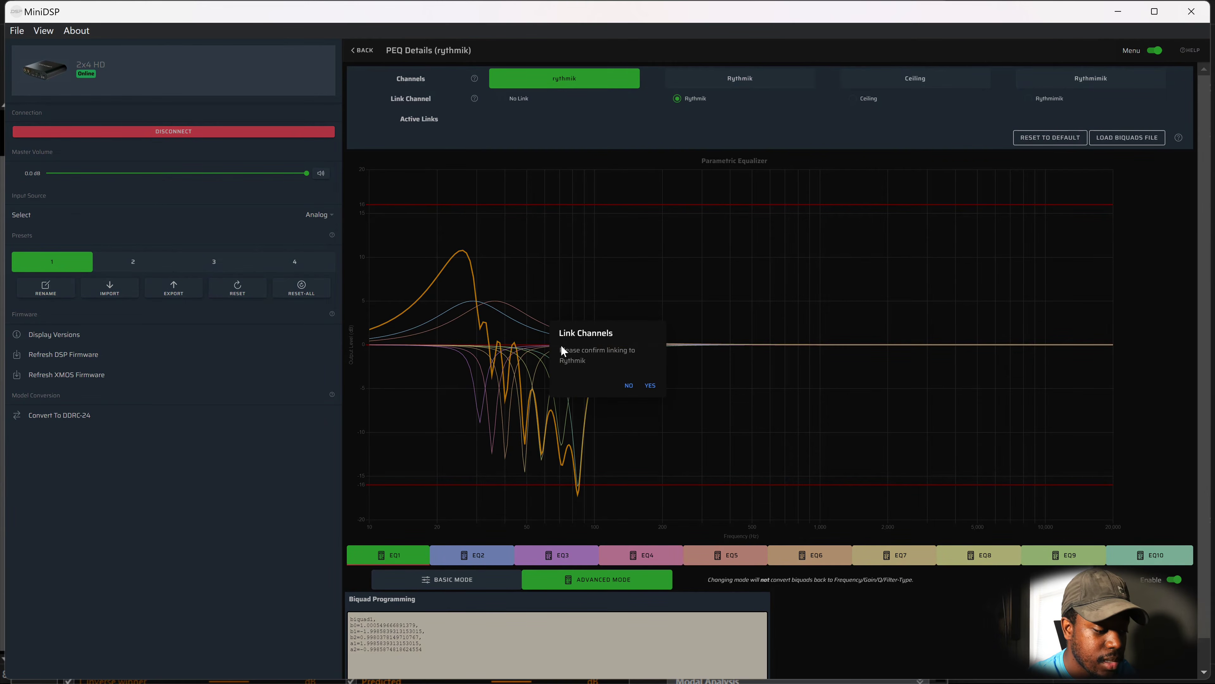
pyautogui.click(650, 386)
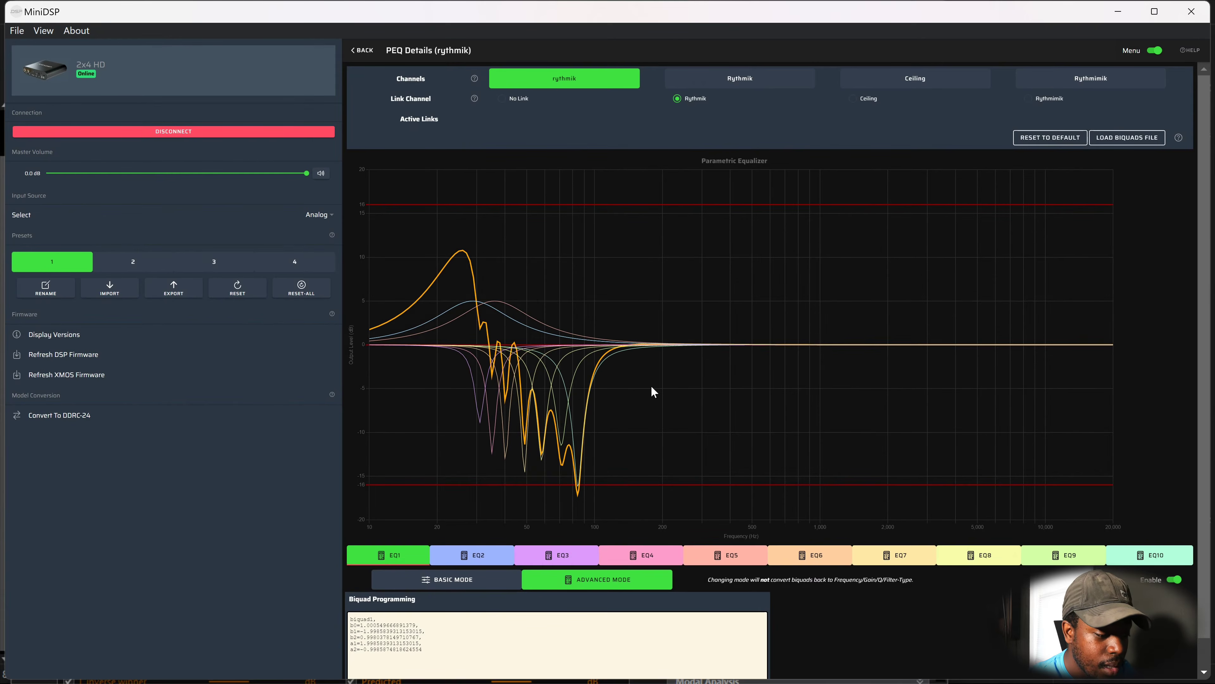
# Load the curve biquads file into the Ceiling channel's PEQ.
pyautogui.click(913, 83)
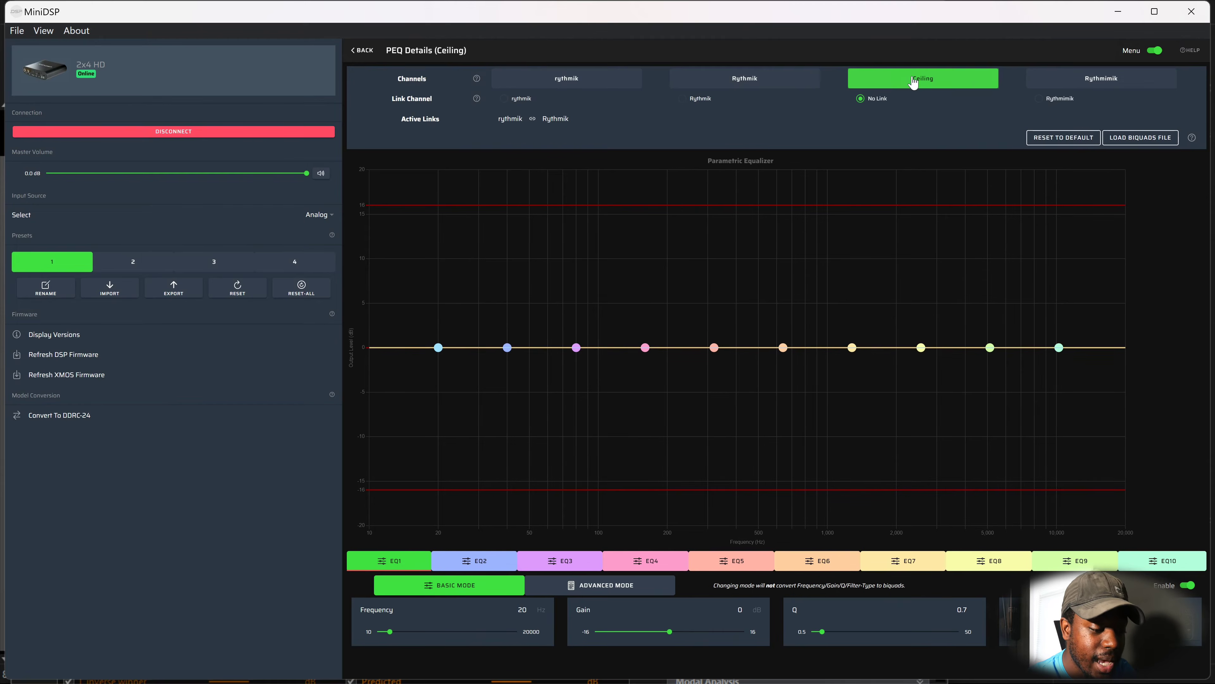
pyautogui.click(1132, 137)
pyautogui.click(216, 164)
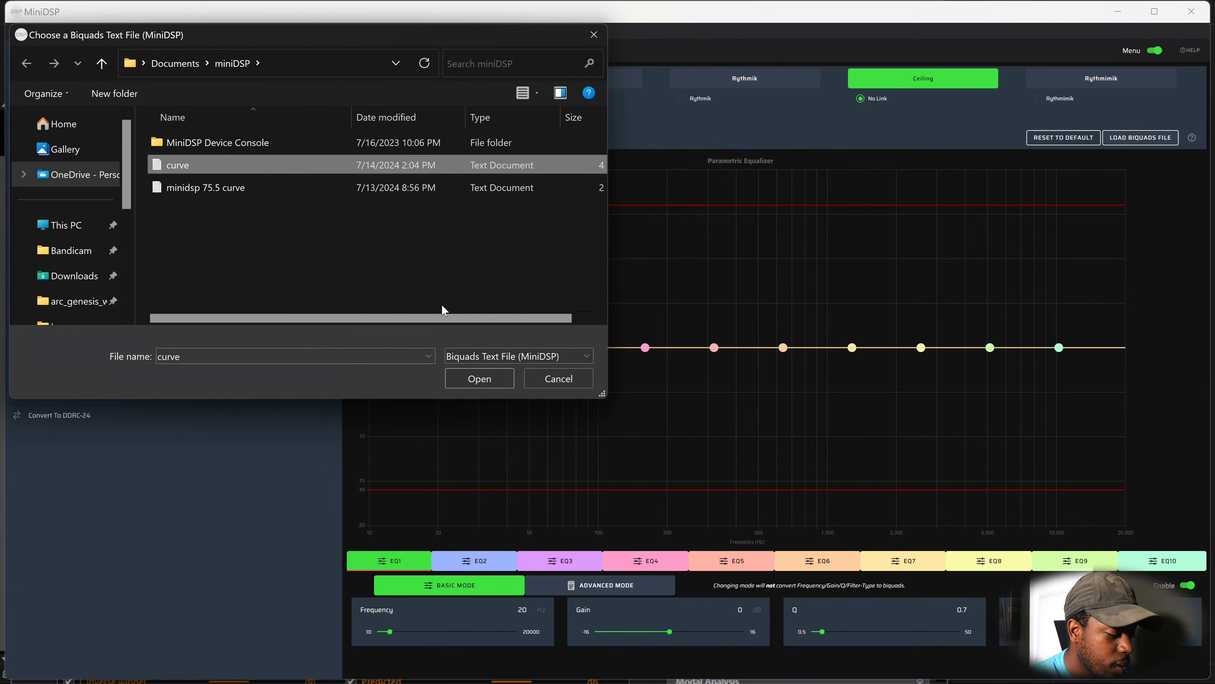
pyautogui.click(474, 379)
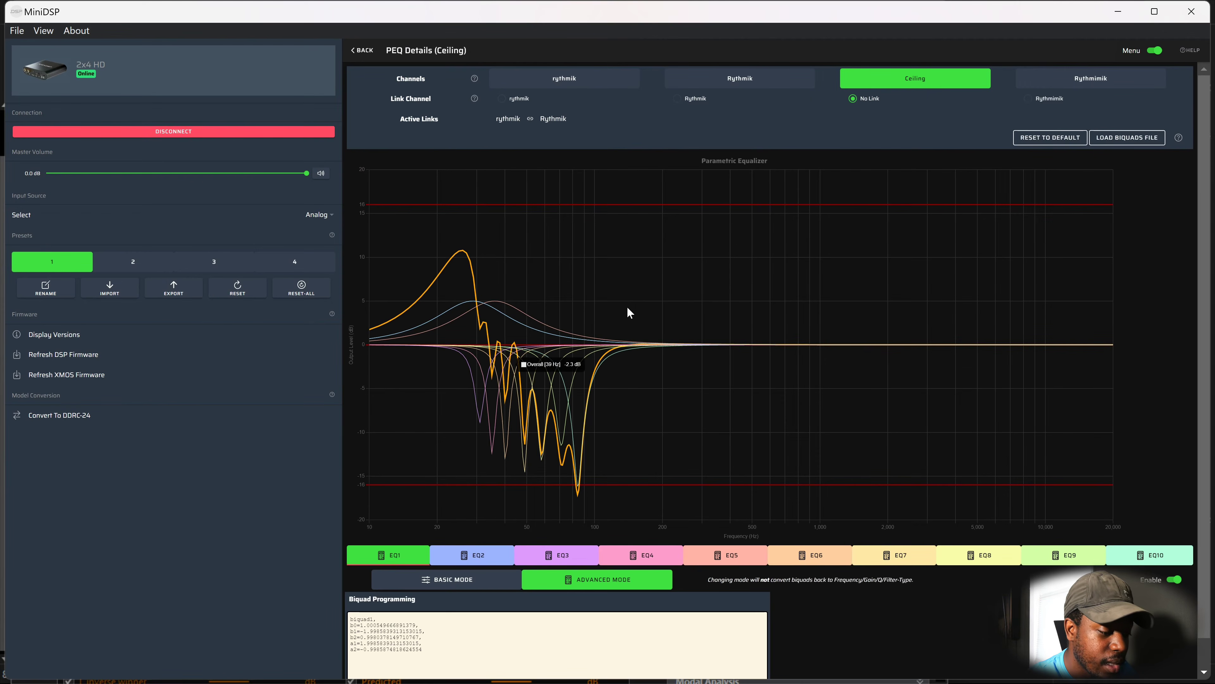
# Link the Rythmimik channel's PEQ to Ceiling and load the curve biquads file into it.
pyautogui.click(1064, 82)
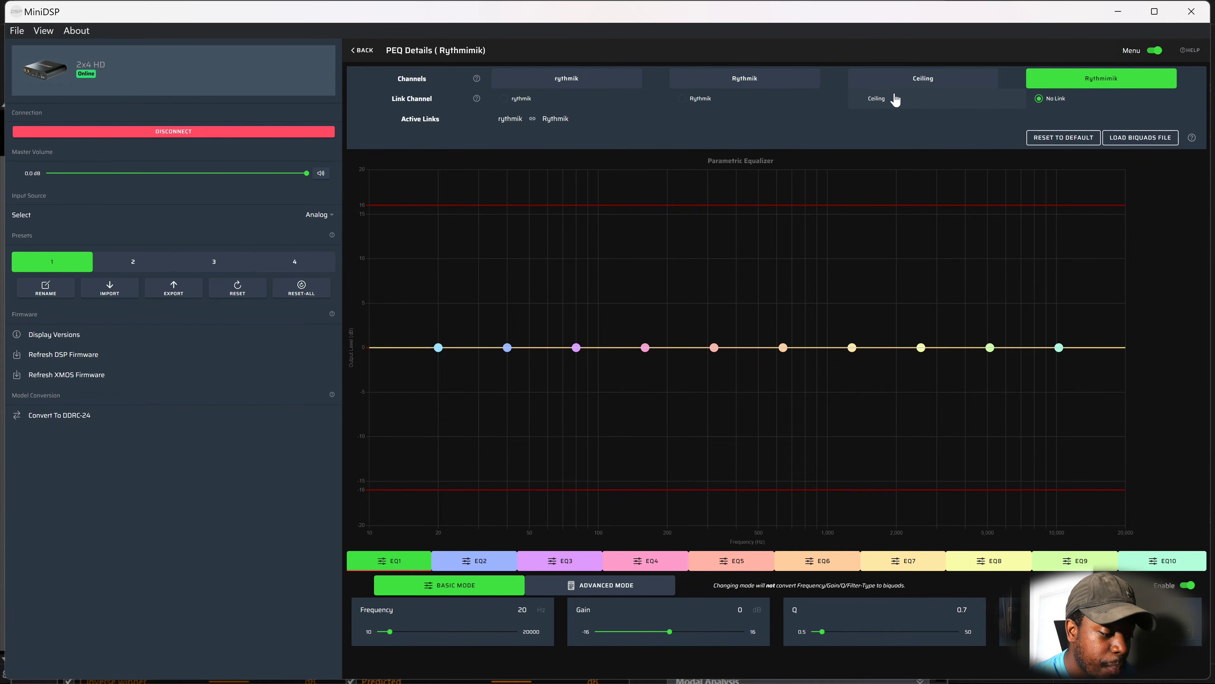
pyautogui.click(878, 99)
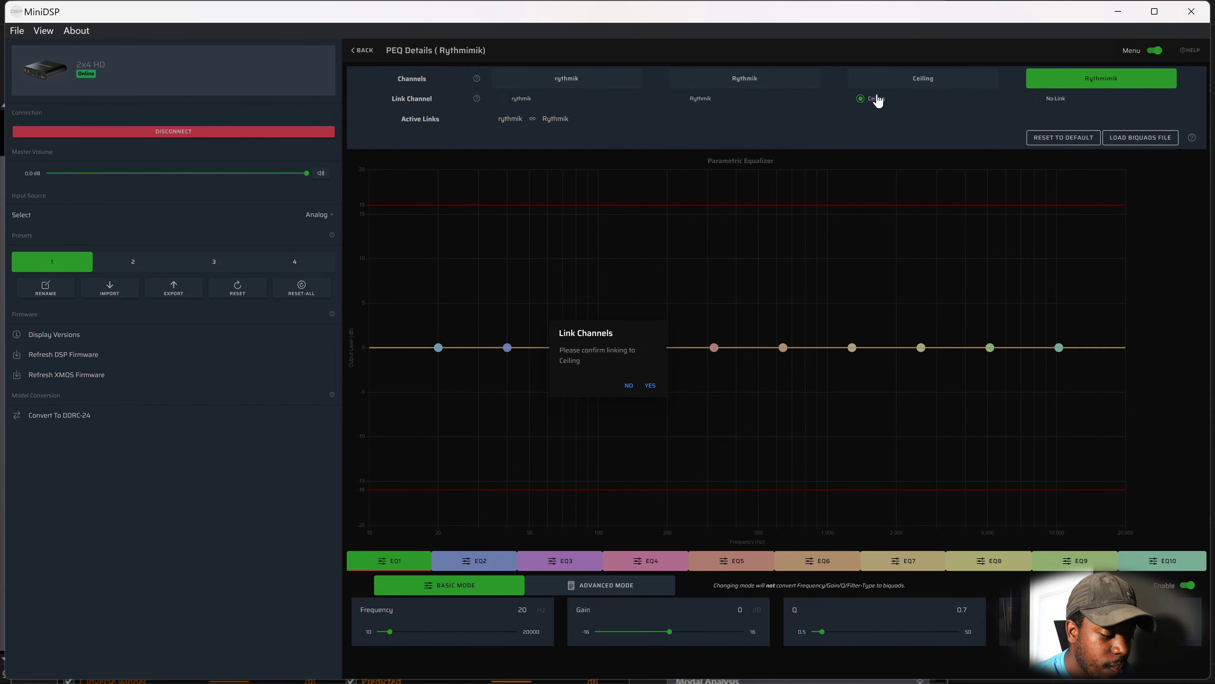
pyautogui.click(649, 386)
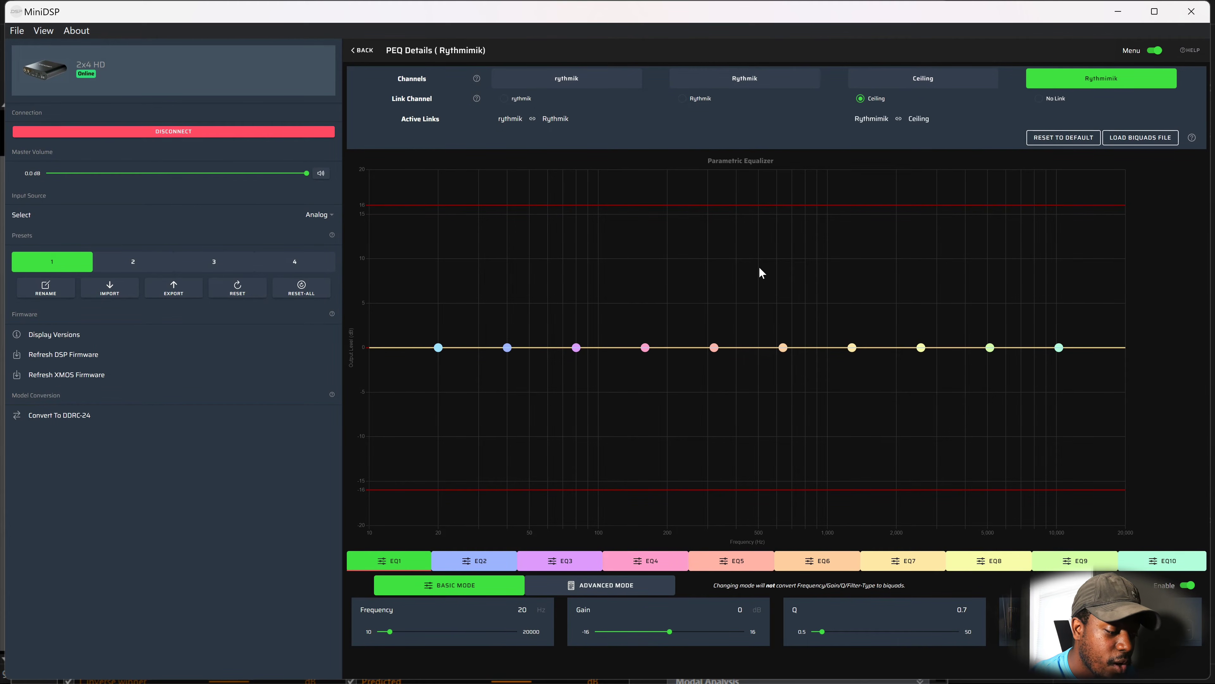
pyautogui.click(1118, 144)
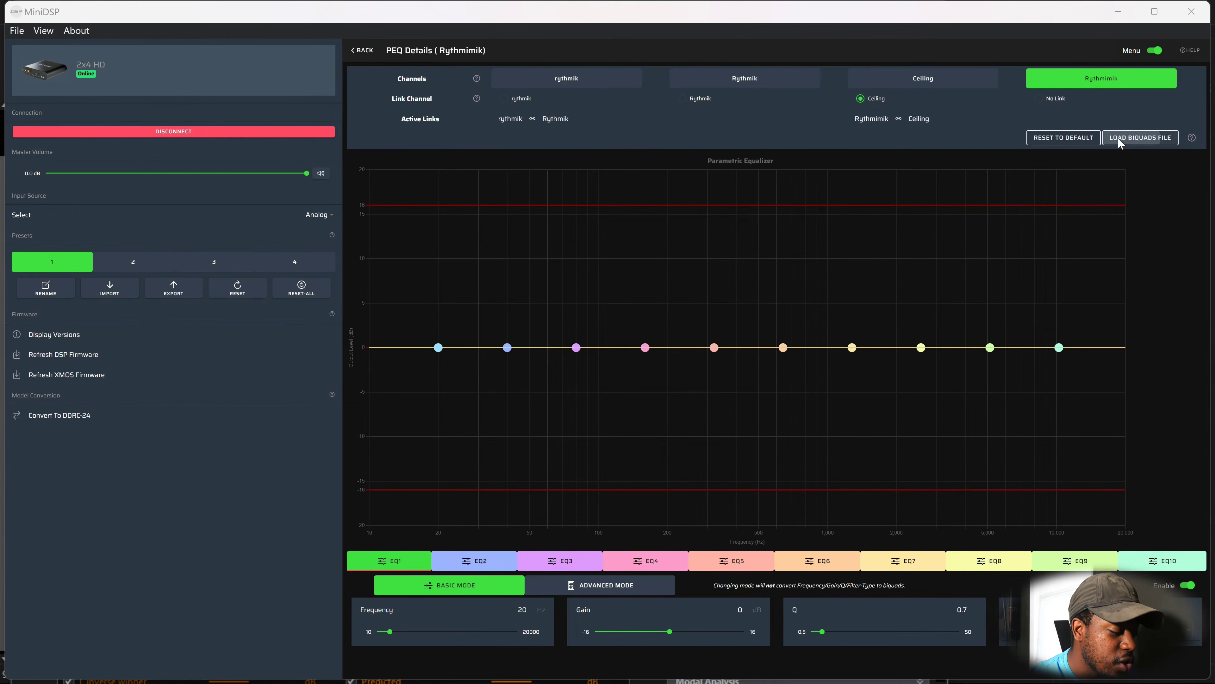
pyautogui.click(210, 167)
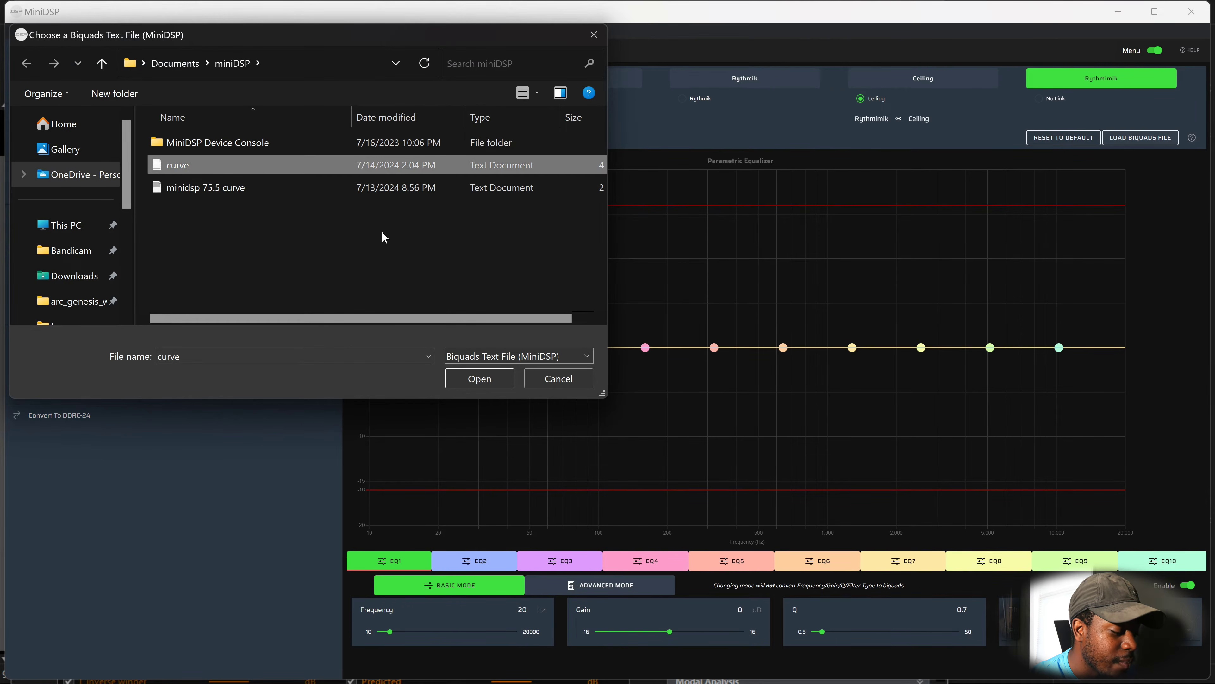
pyautogui.click(489, 379)
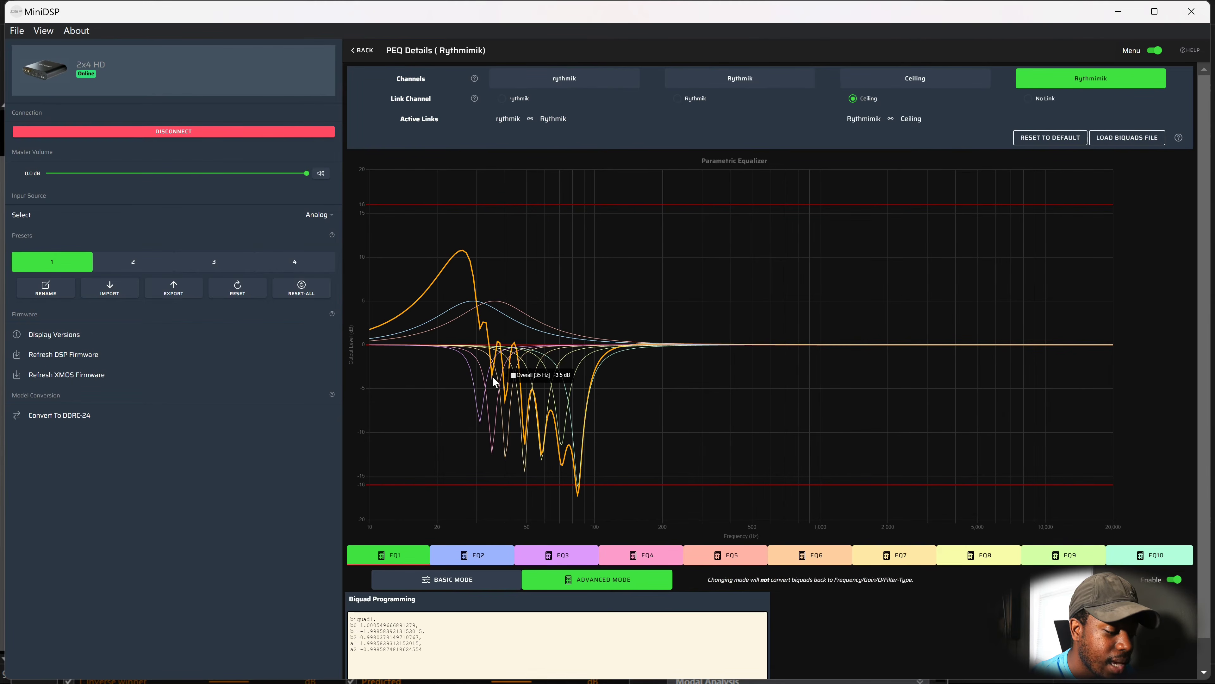
# Review the PEQ curves and links of the rythmik, Rythmik, Ceiling and Rythmimik channels.
pyautogui.click(589, 90)
pyautogui.click(737, 81)
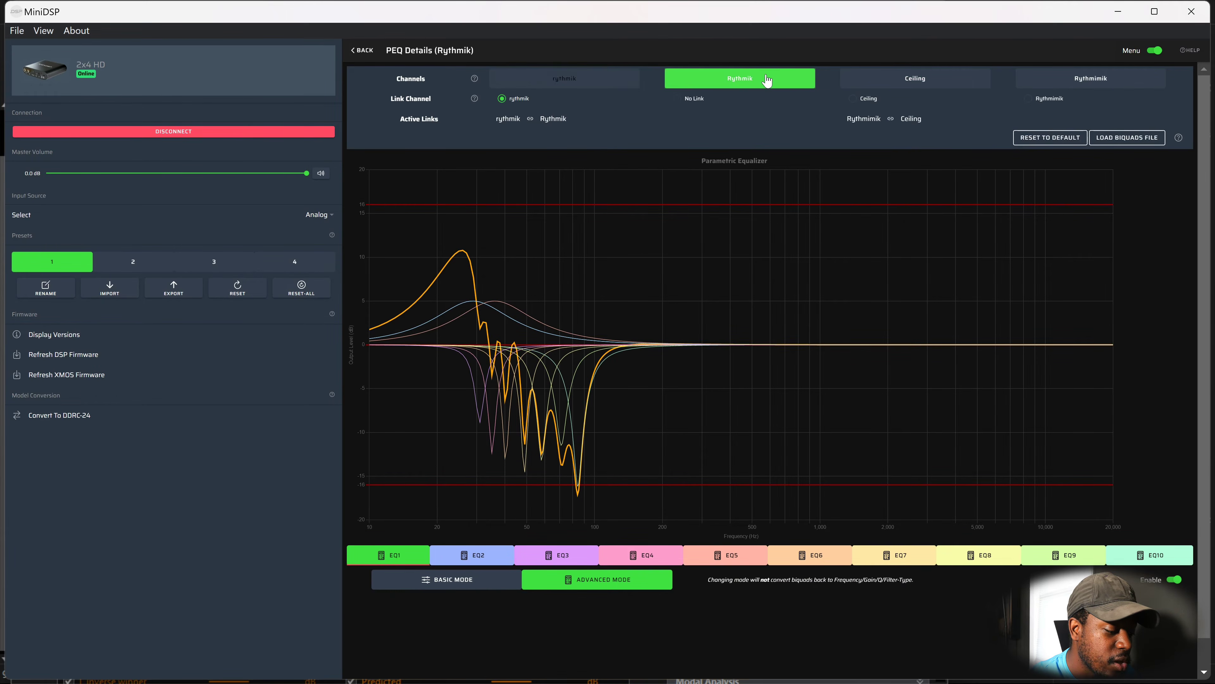
pyautogui.click(898, 76)
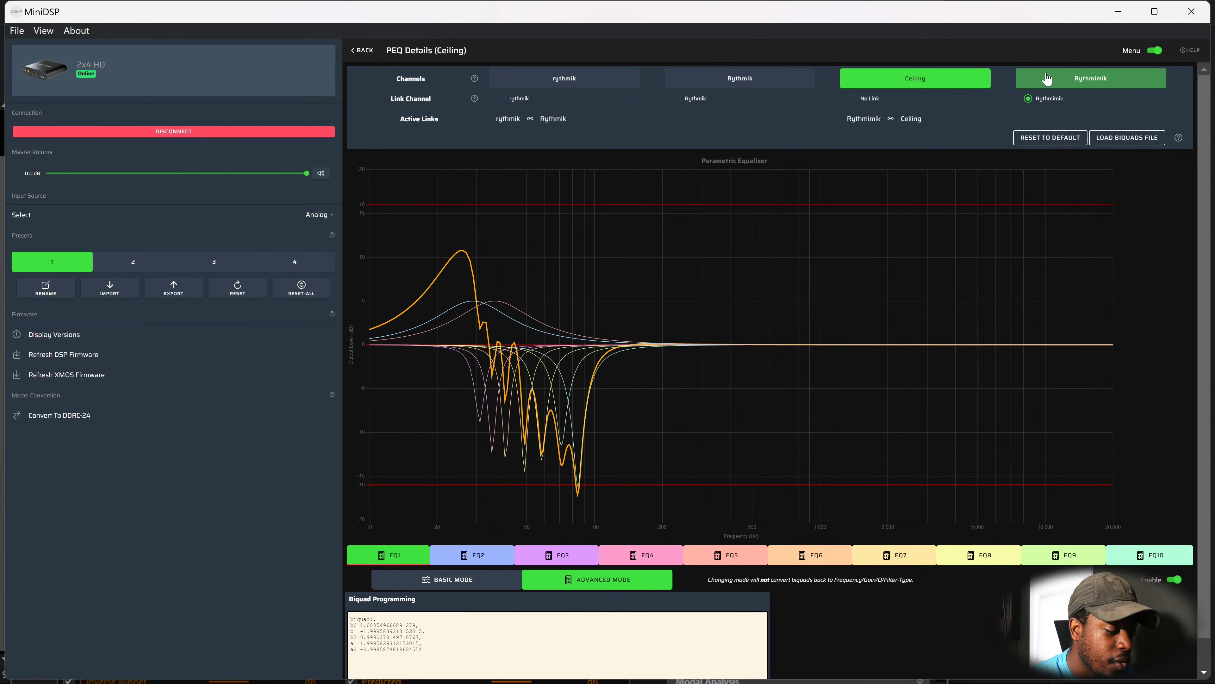
pyautogui.click(1047, 78)
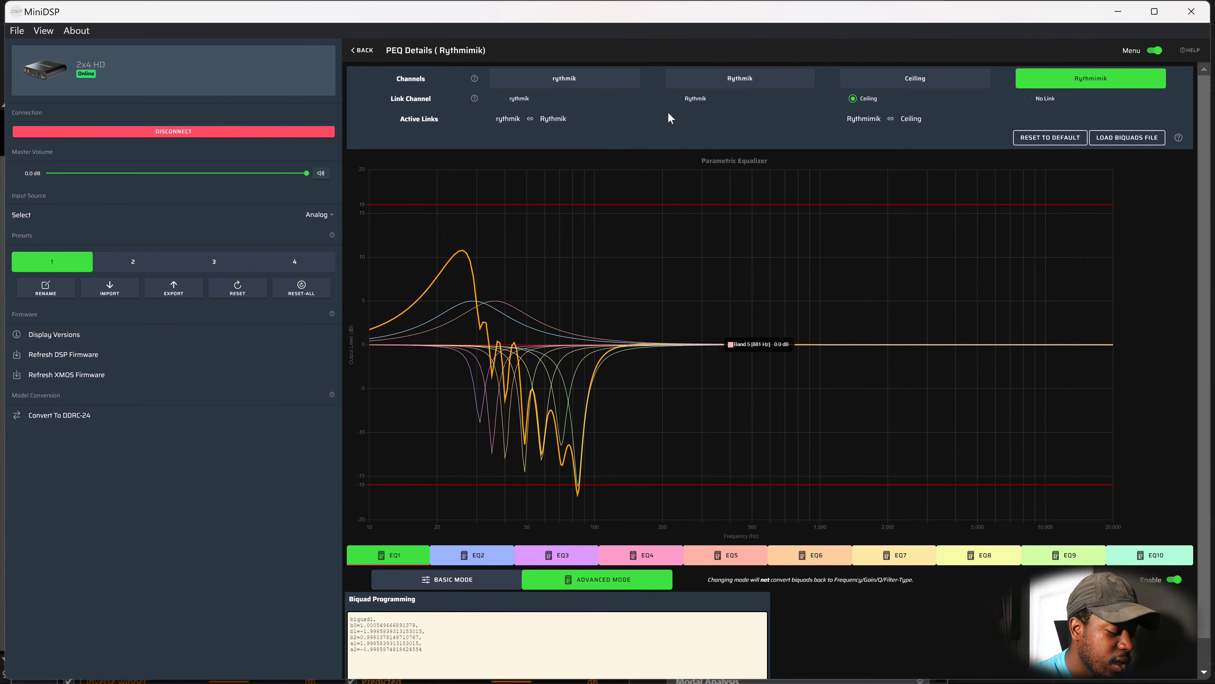
# Switch to REW's EQ window for the L inverse winner measurement and minimise it.
pyautogui.moveTo(785, 682)
pyautogui.moveTo(669, 671)
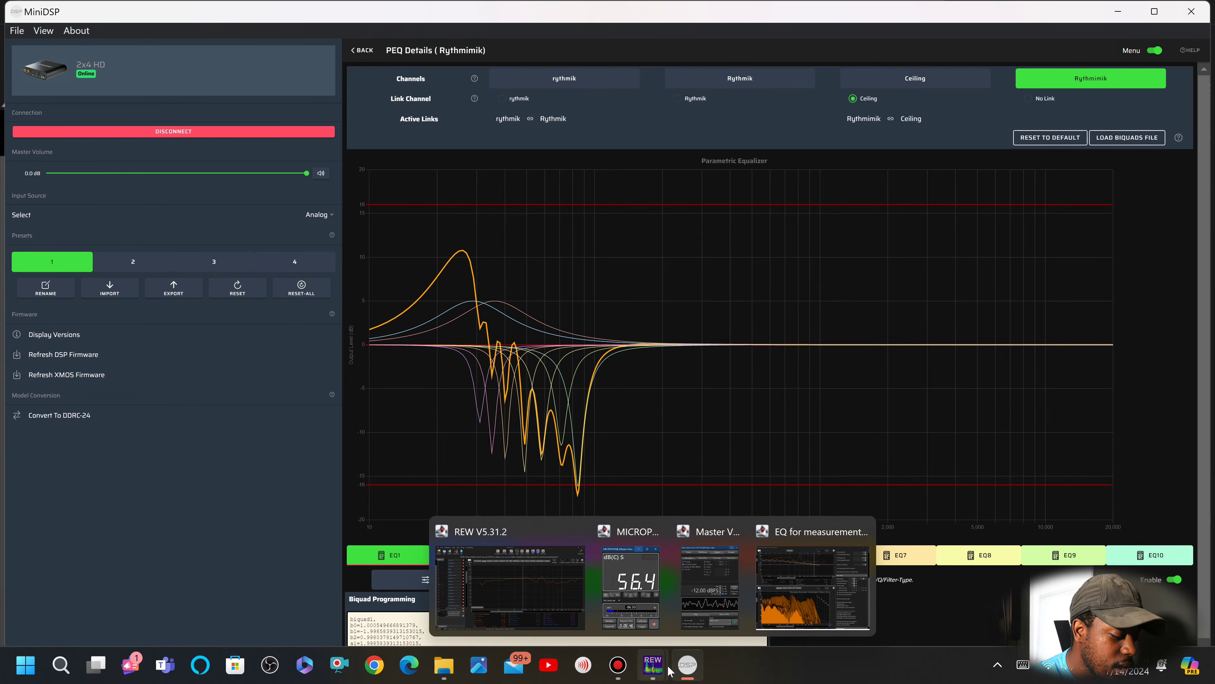
pyautogui.click(789, 591)
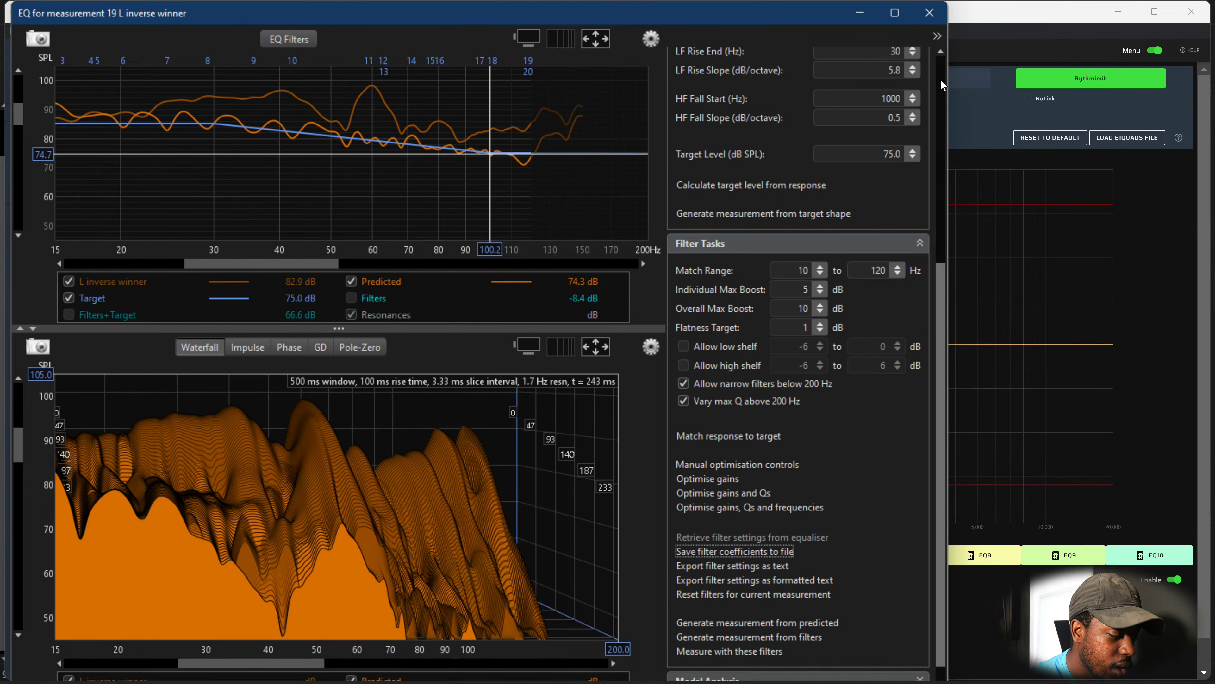
pyautogui.click(871, 13)
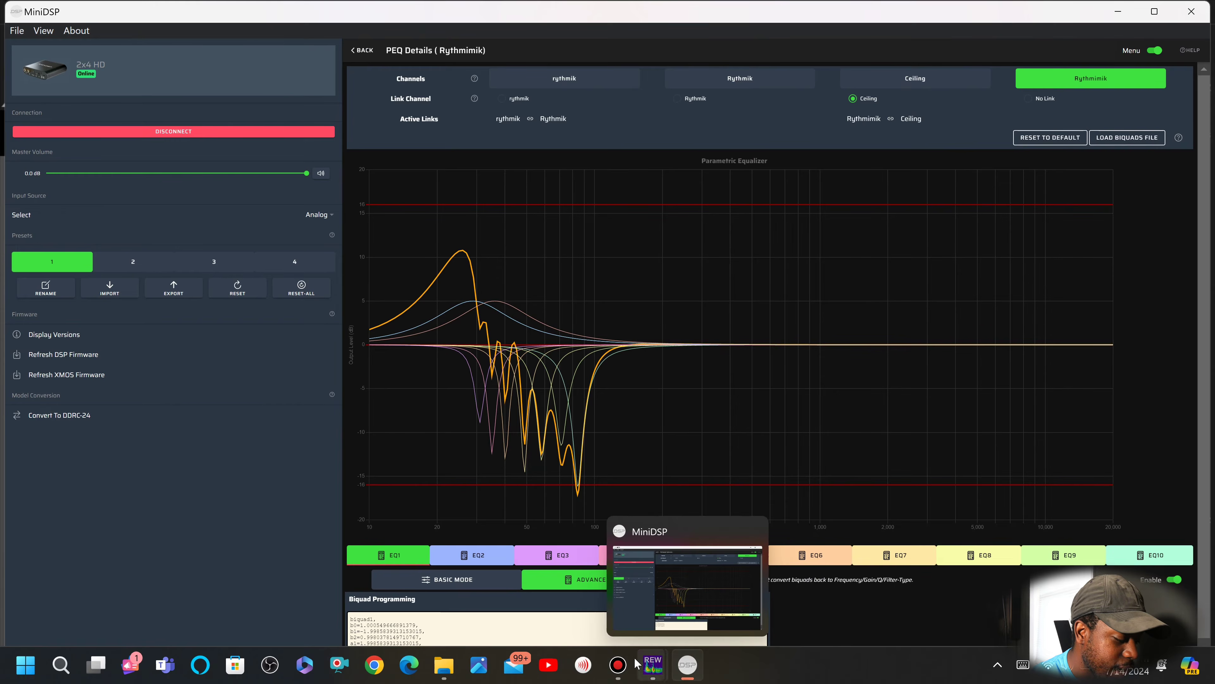
# Switch to REW's main window and run a new SPL sweep measurement from 12 to 150 Hz on the L output.
pyautogui.moveTo(651, 668)
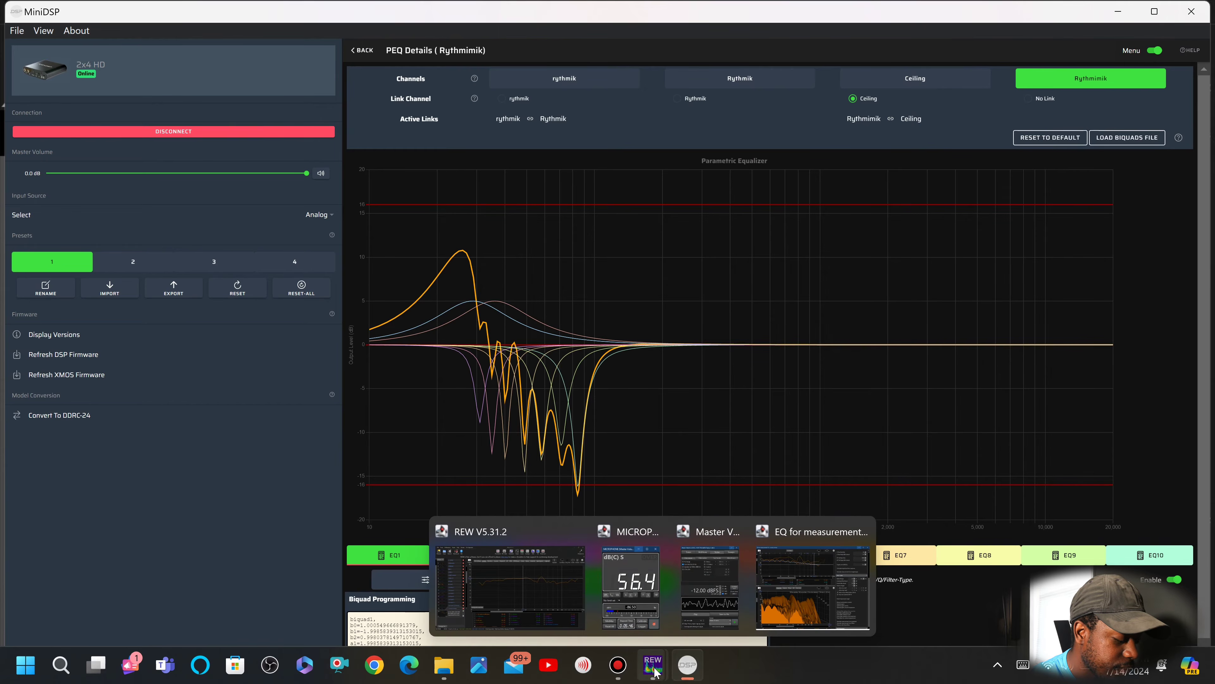
pyautogui.click(536, 590)
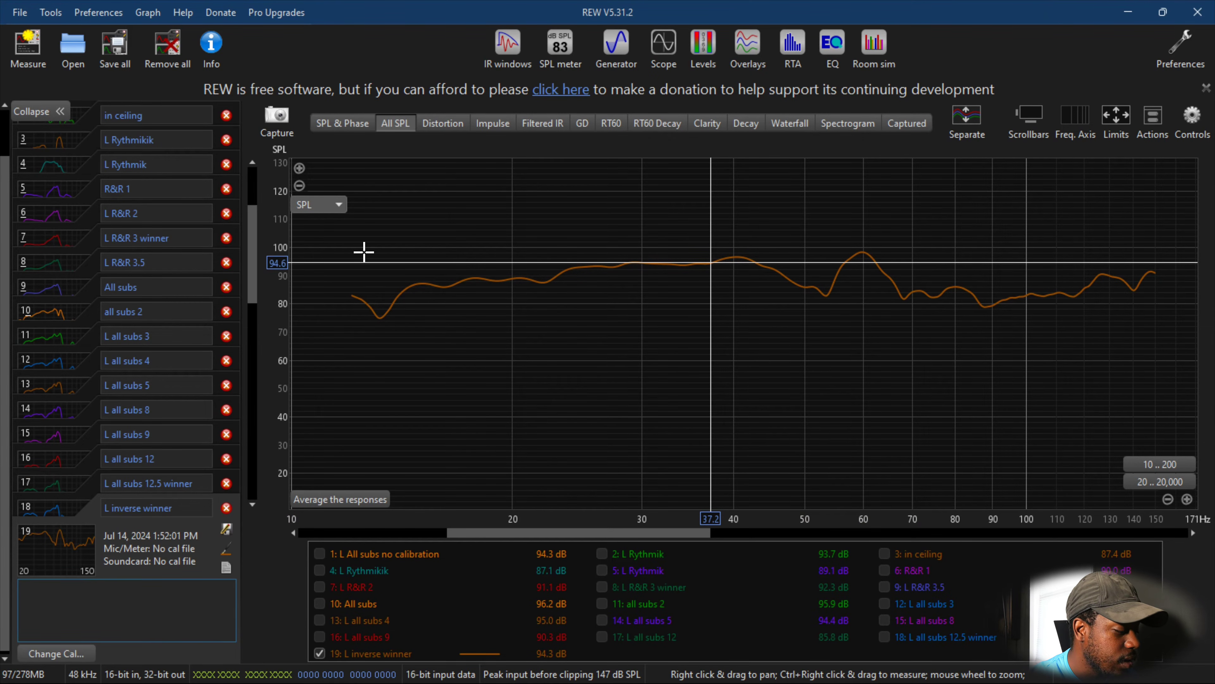
pyautogui.click(40, 60)
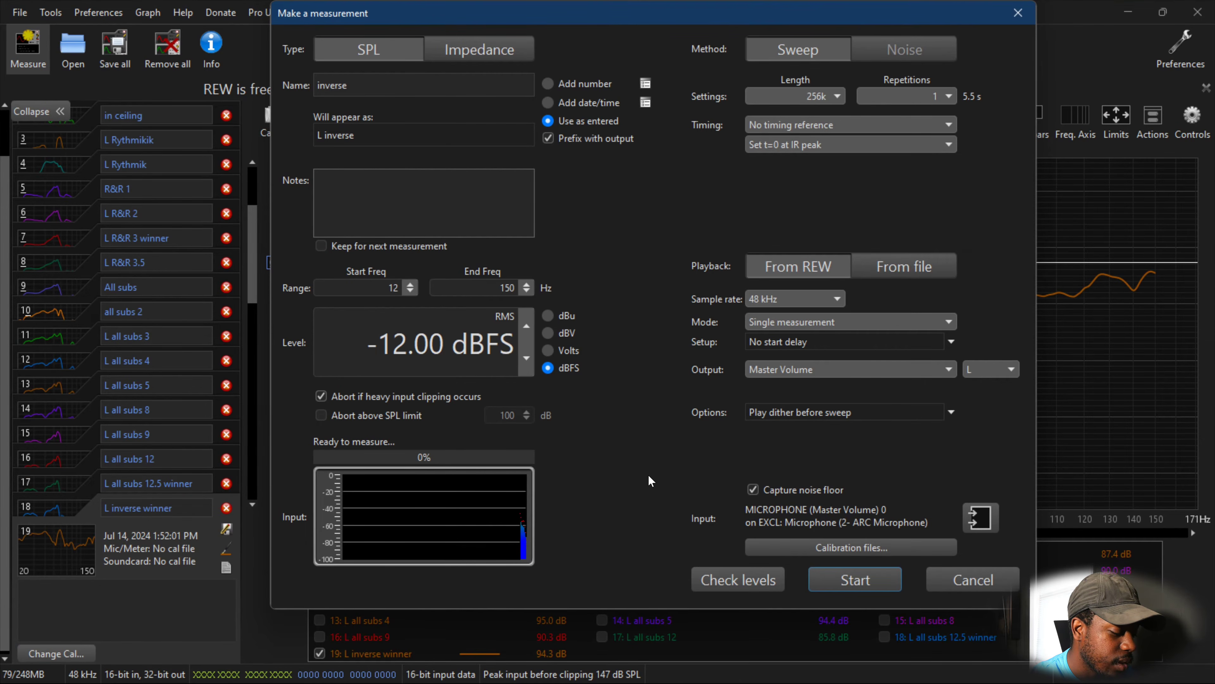
pyautogui.click(849, 581)
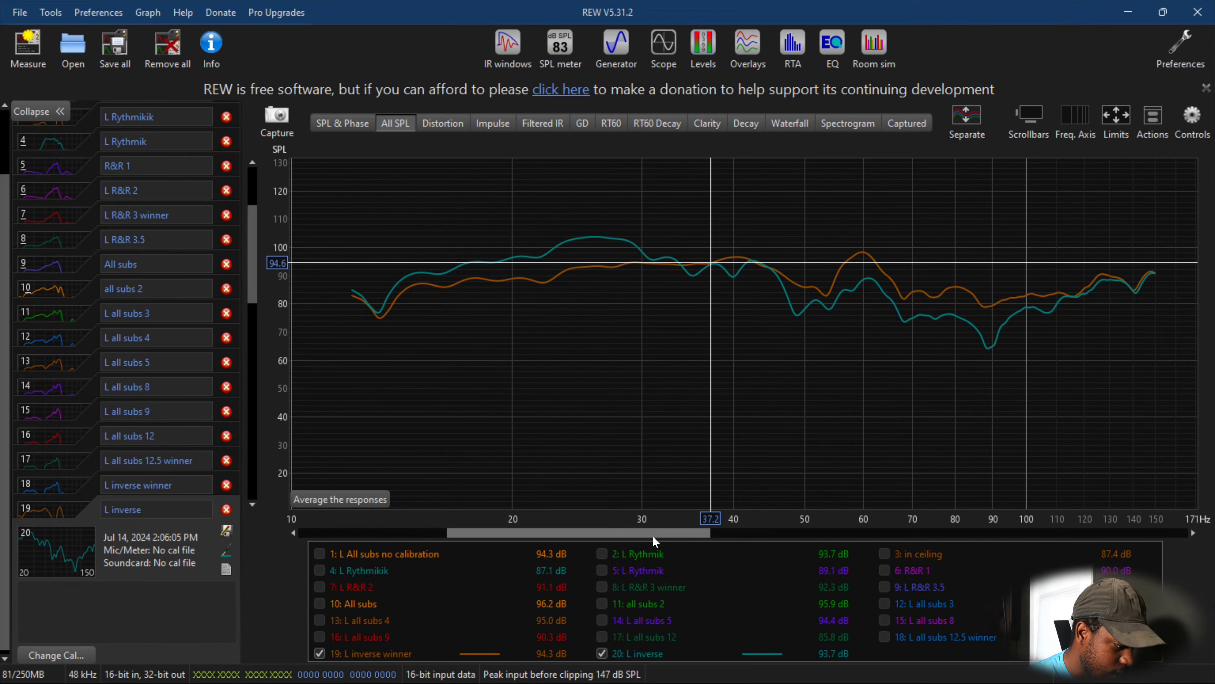
# Rename the new L inverse measurement to PEQ.
pyautogui.click(172, 511)
pyautogui.write('PEQ')
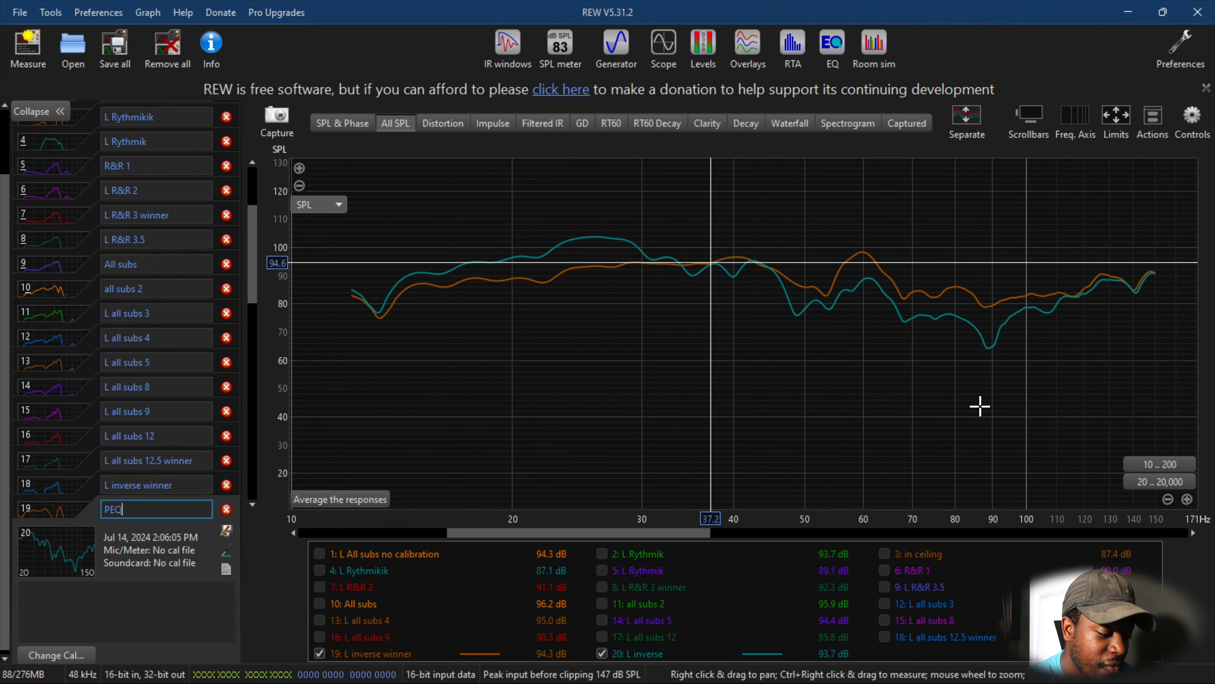
pyautogui.click(955, 269)
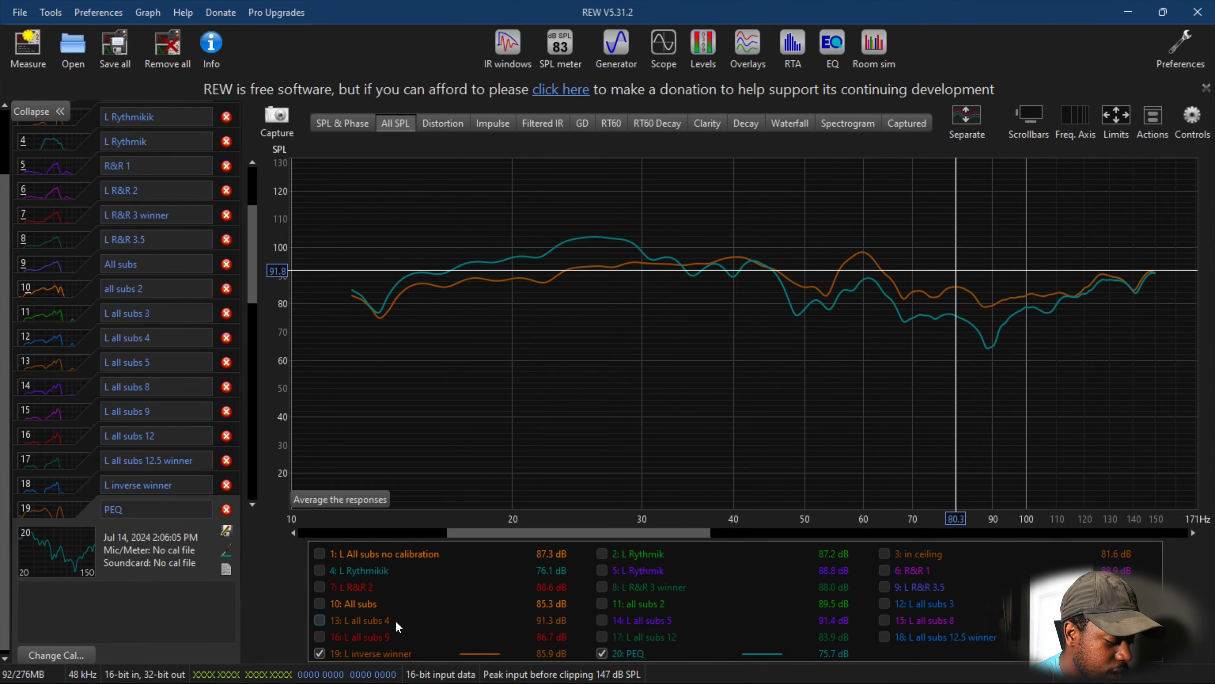
# Compare the PEQ trace alone and together with L inverse winner, and hide the PEQ trace.
pyautogui.click(320, 653)
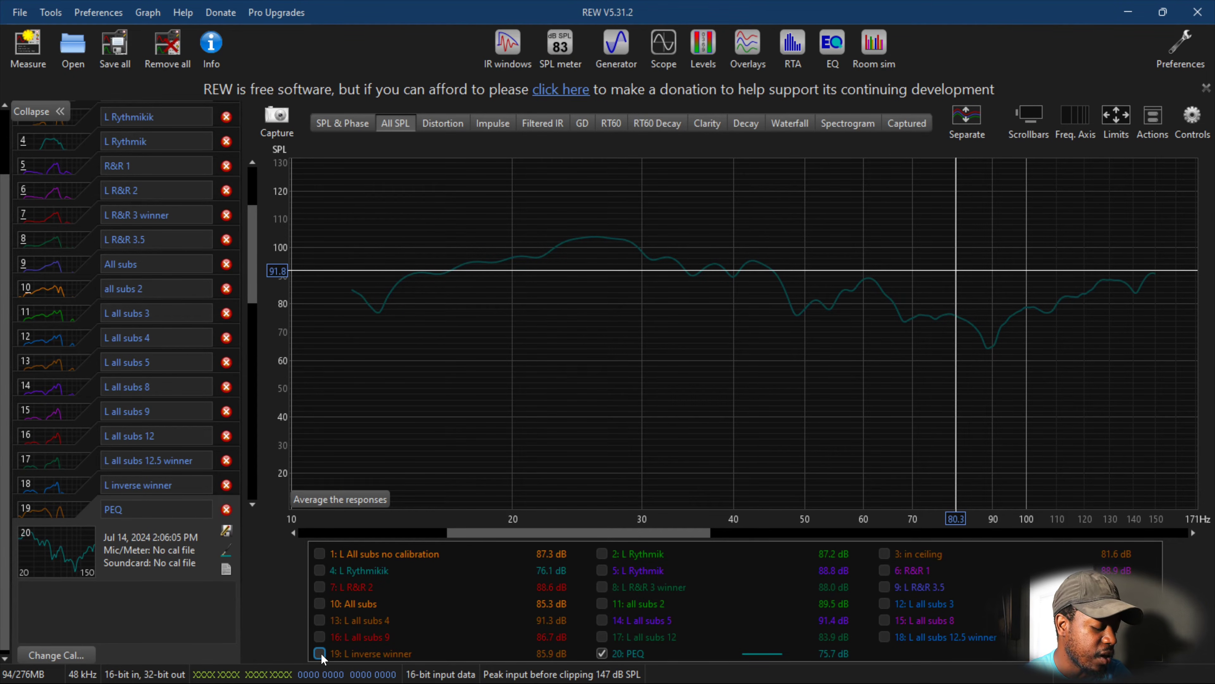
pyautogui.click(320, 652)
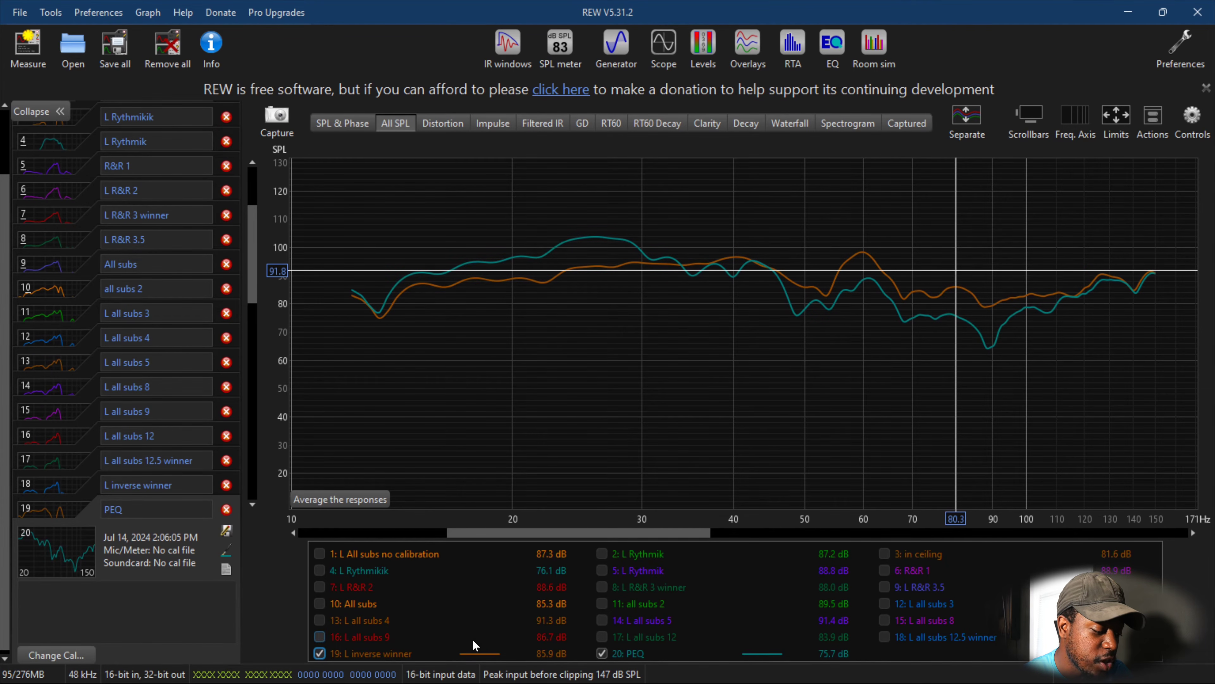
pyautogui.click(604, 652)
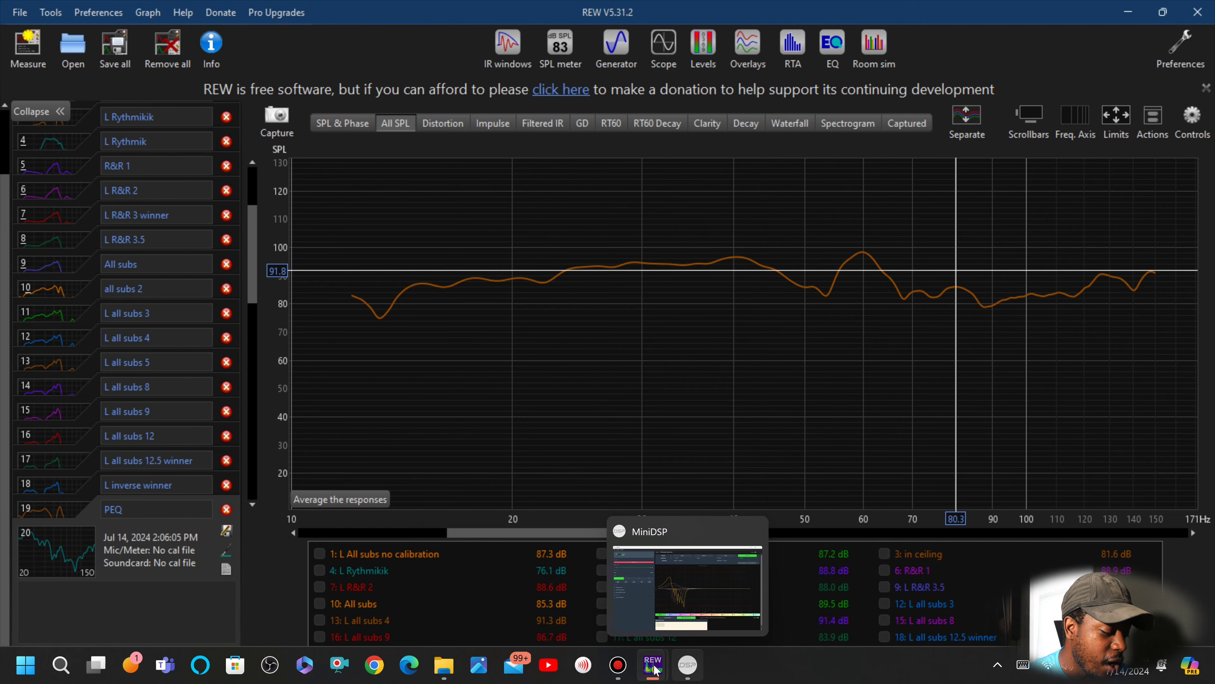
# View the PEQ measurement against its target in REW's EQ window and switch back to MiniDSP.
pyautogui.moveTo(654, 669)
pyautogui.click(781, 581)
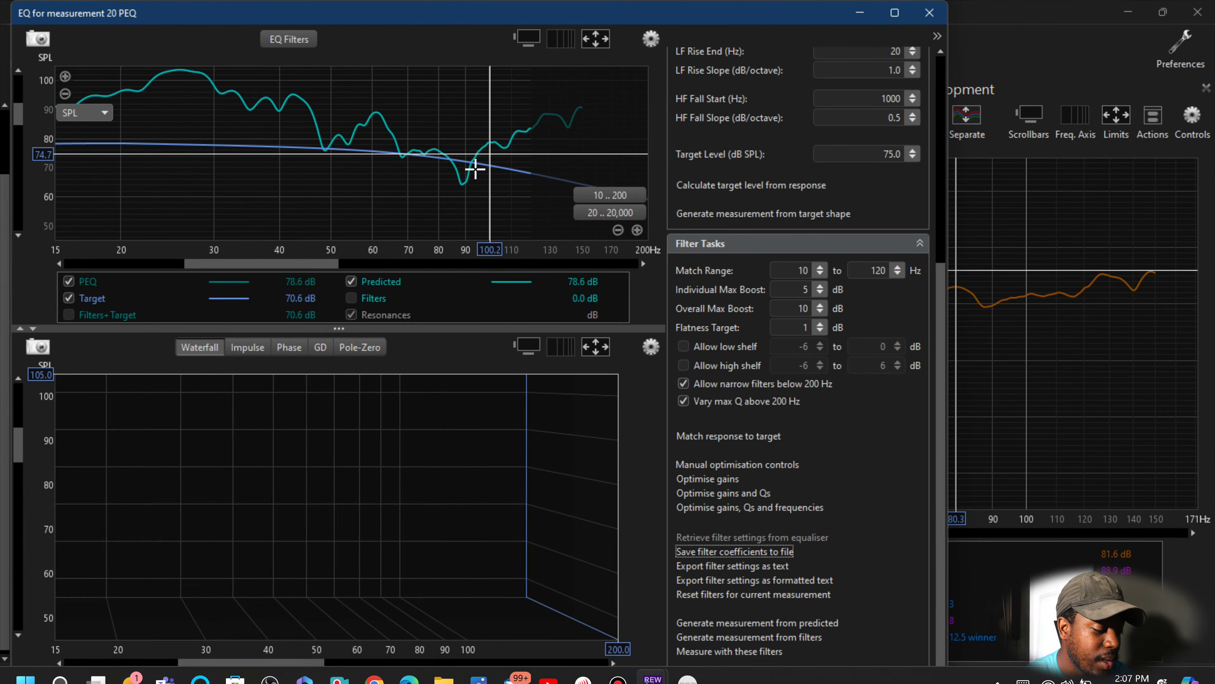
pyautogui.moveTo(700, 672)
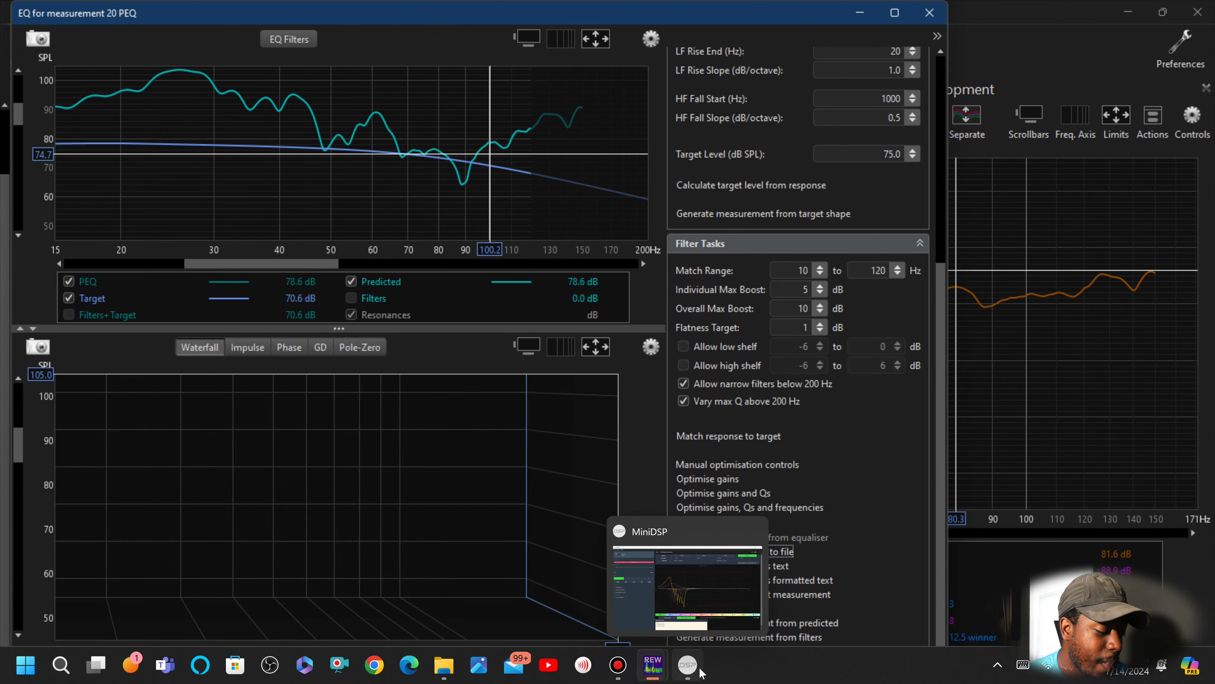
pyautogui.click(689, 617)
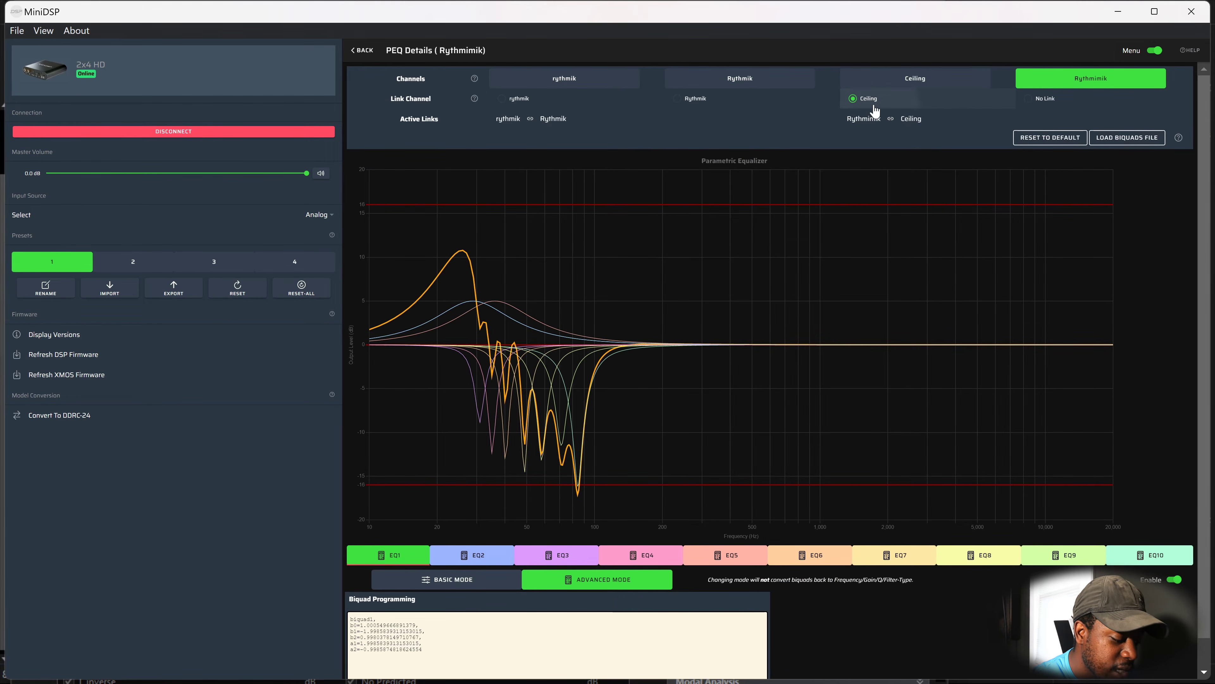
# Disable EQ1 on the Rythmimik channel and break its link with the Ceiling channel.
pyautogui.click(1171, 580)
pyautogui.click(919, 79)
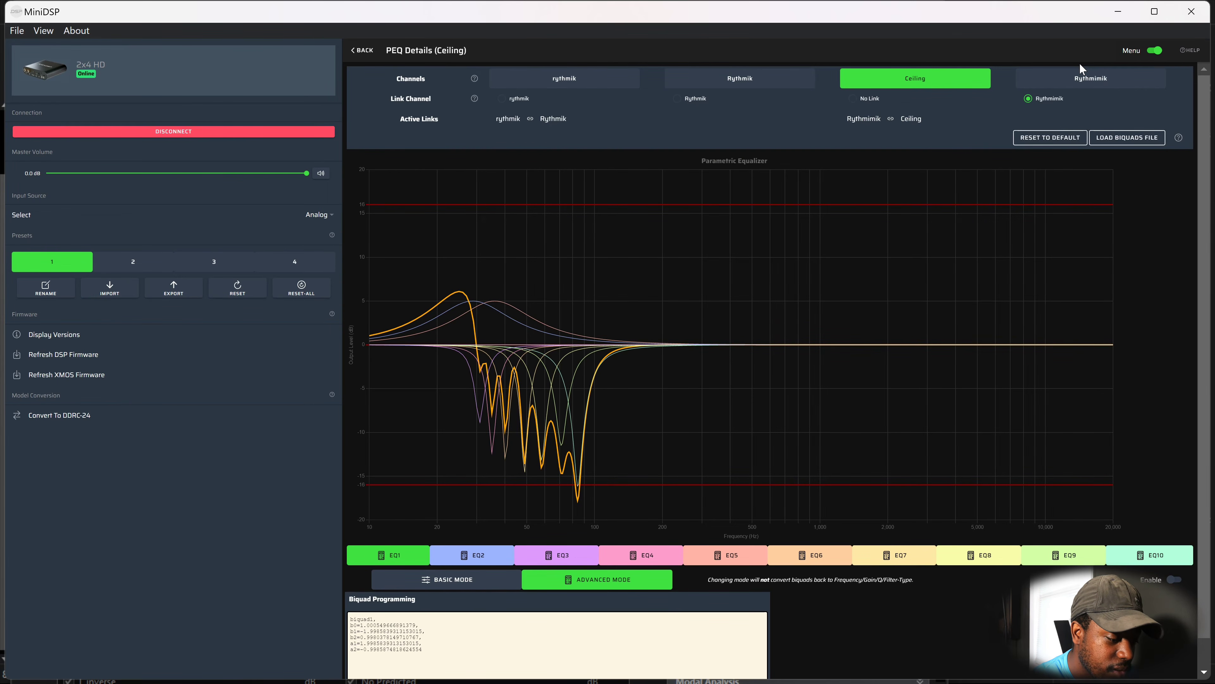
pyautogui.click(1080, 77)
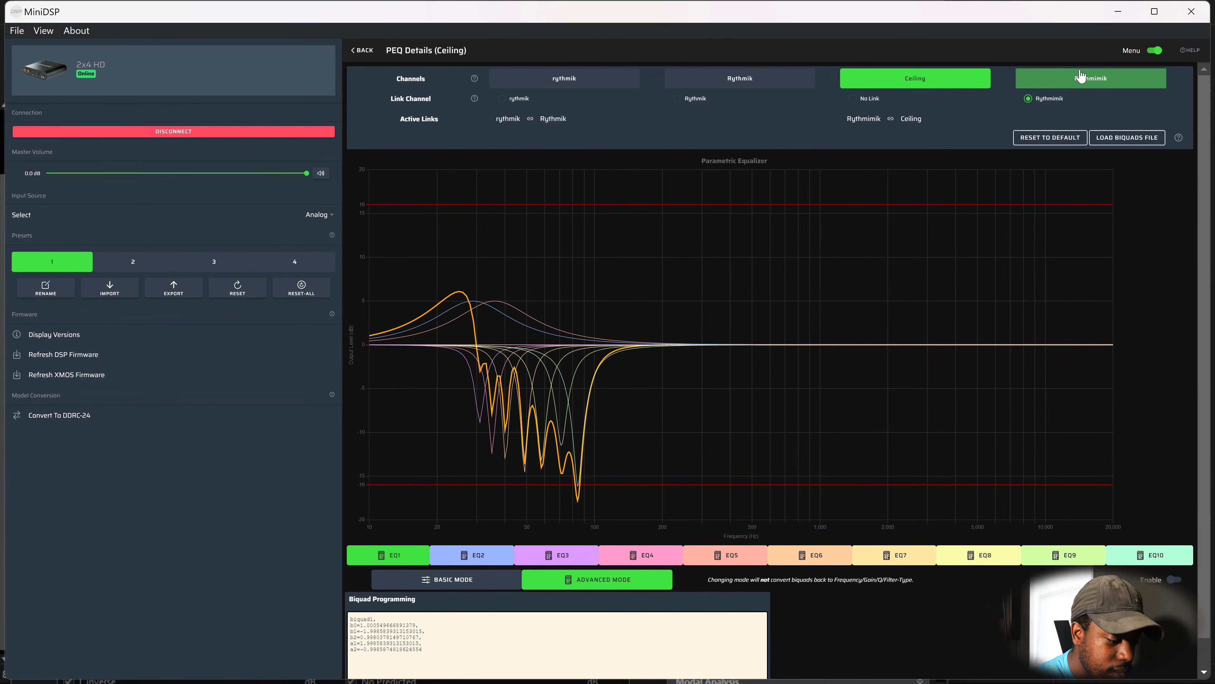
pyautogui.click(1033, 102)
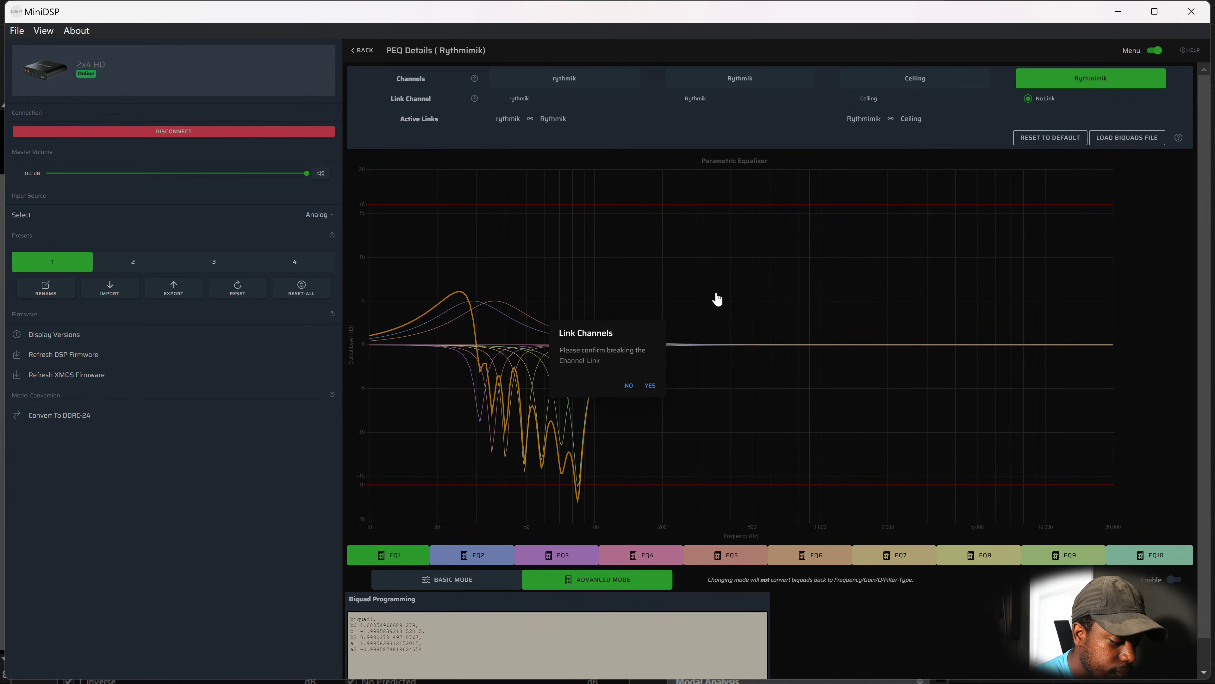
pyautogui.click(649, 386)
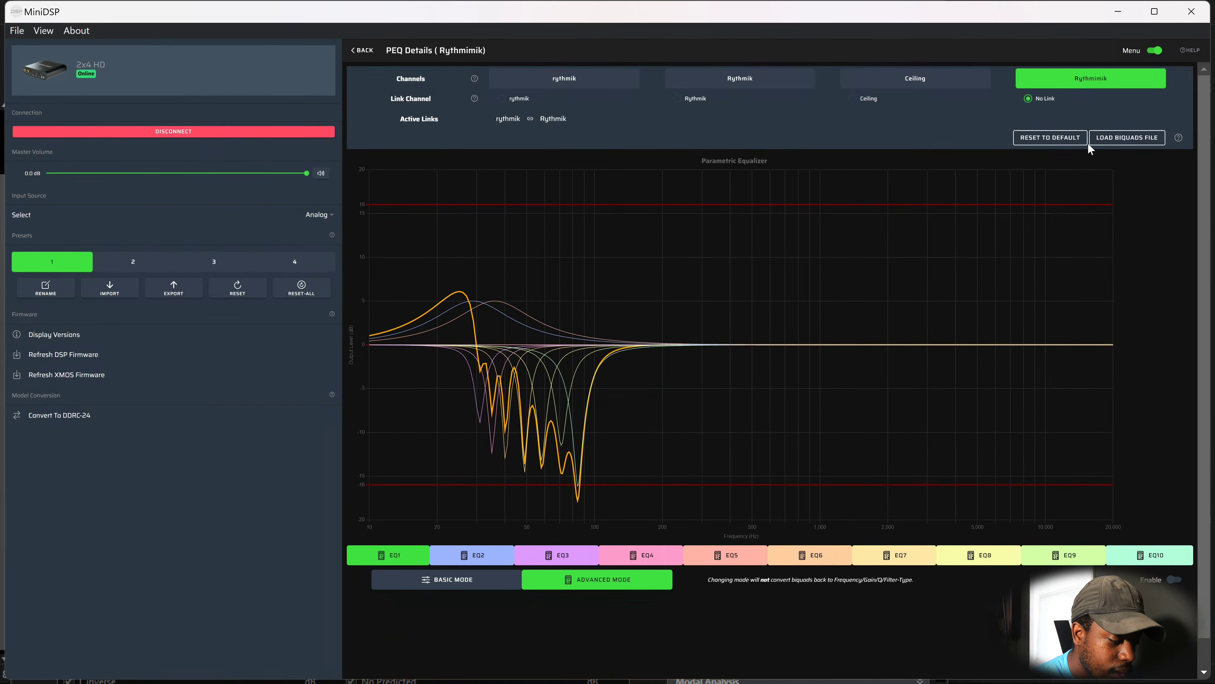
# Reset the PEQ of the Rythmimik and Ceiling channels to default.
pyautogui.click(1055, 139)
pyautogui.click(948, 84)
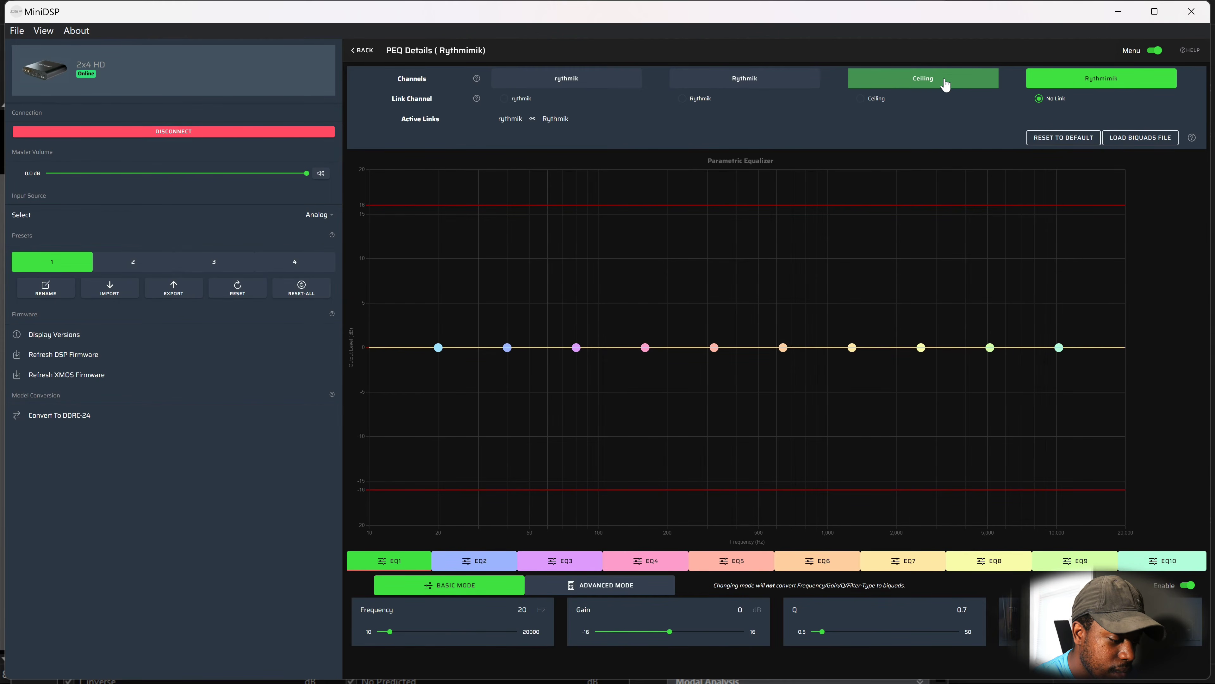
pyautogui.click(1046, 139)
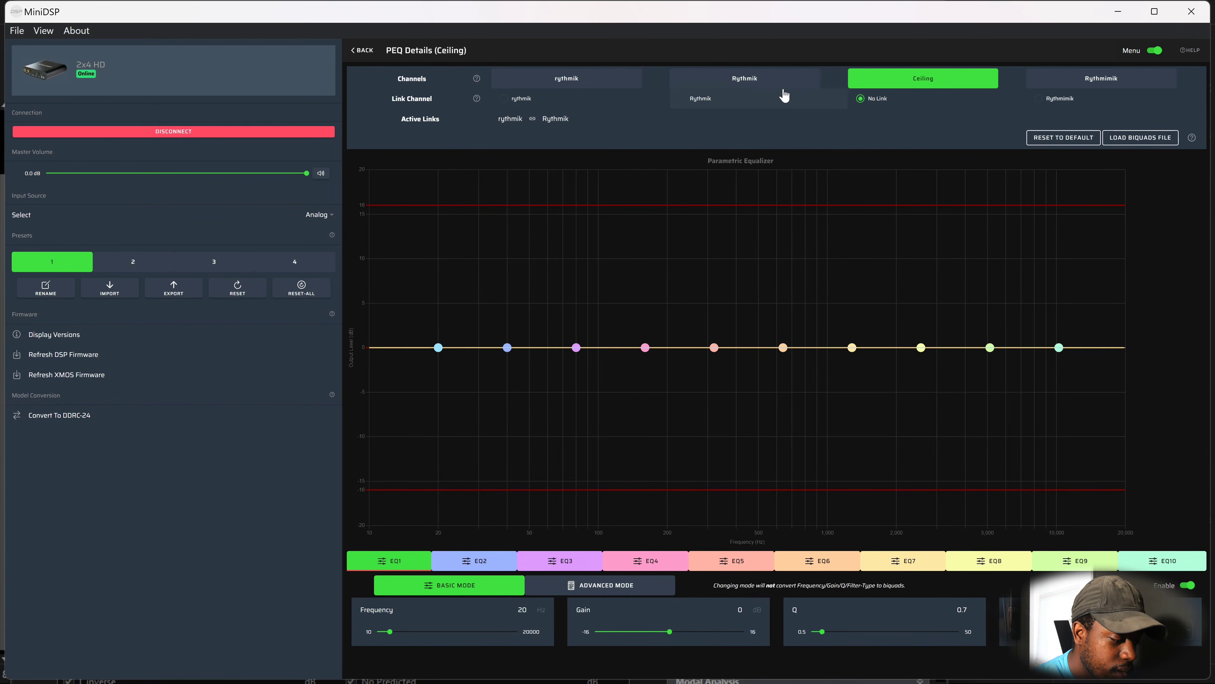
# Break the link between the Rythmik and rythmik channels, reset both PEQs to default and return to the channel overview.
pyautogui.click(746, 87)
pyautogui.click(678, 98)
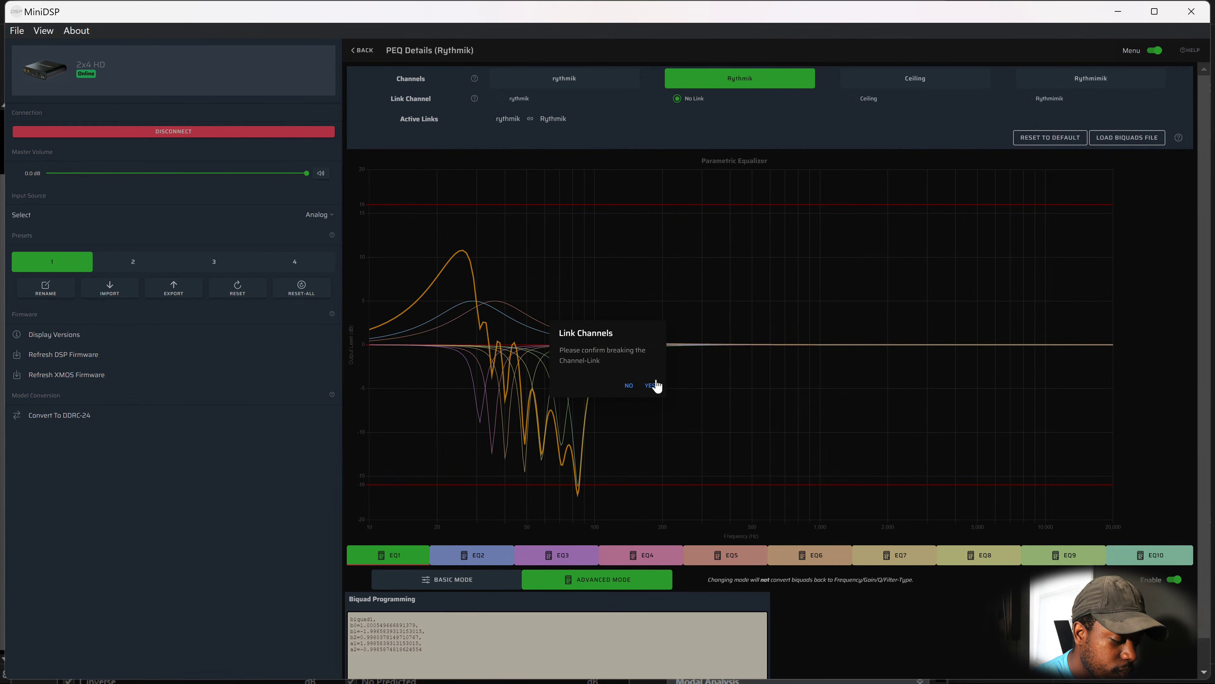
pyautogui.click(650, 386)
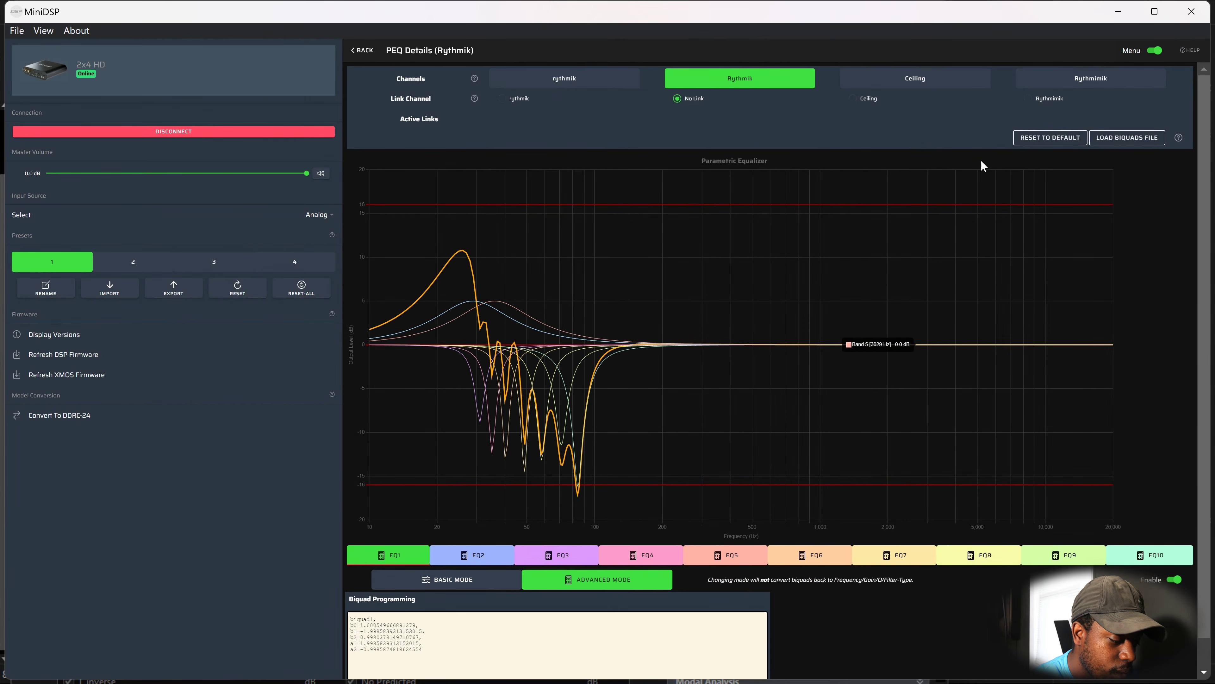
pyautogui.click(1027, 139)
pyautogui.click(507, 79)
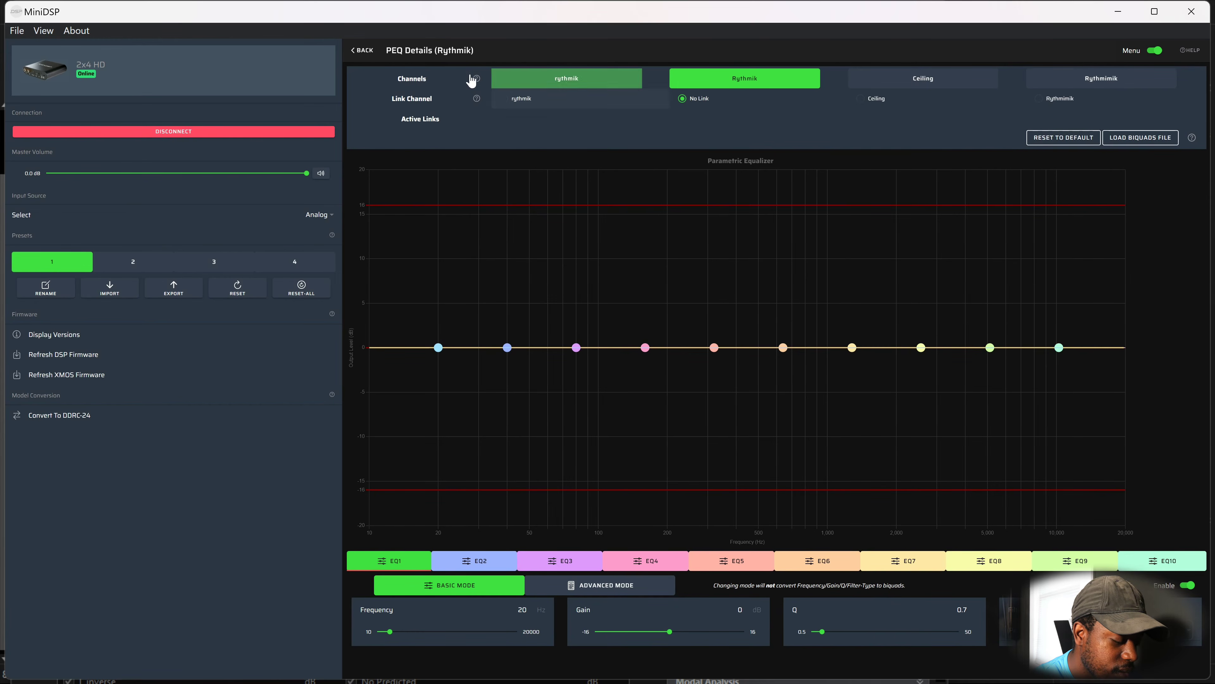
pyautogui.click(1033, 137)
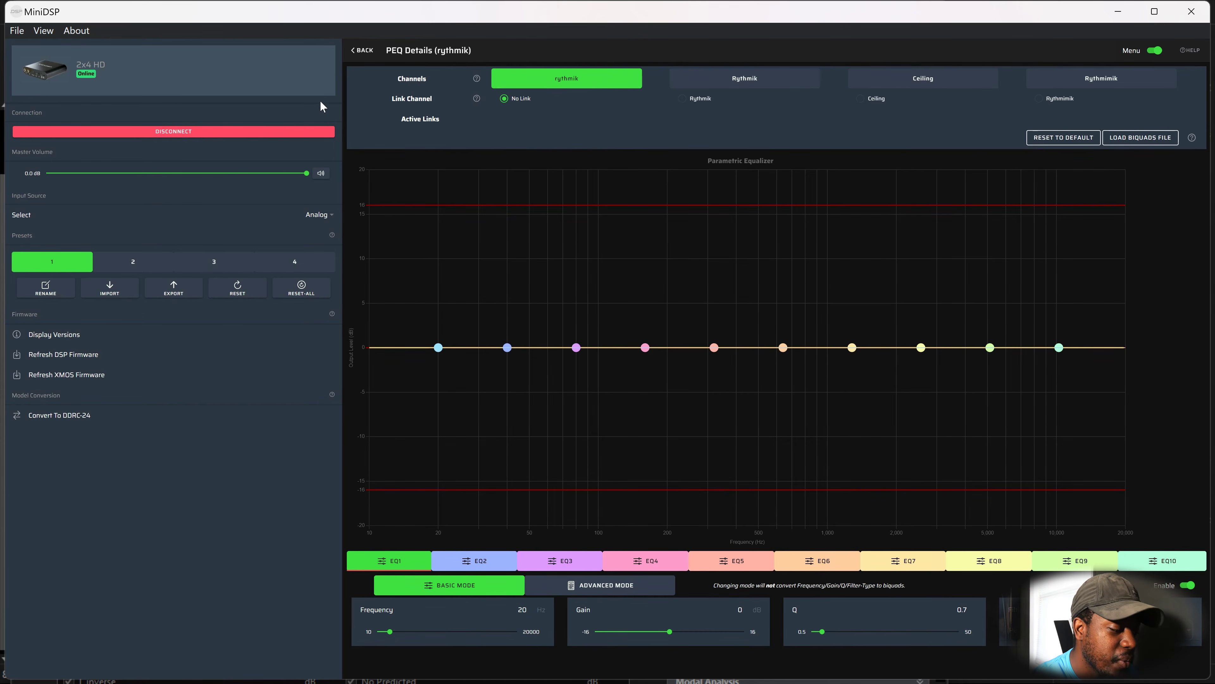
pyautogui.click(362, 51)
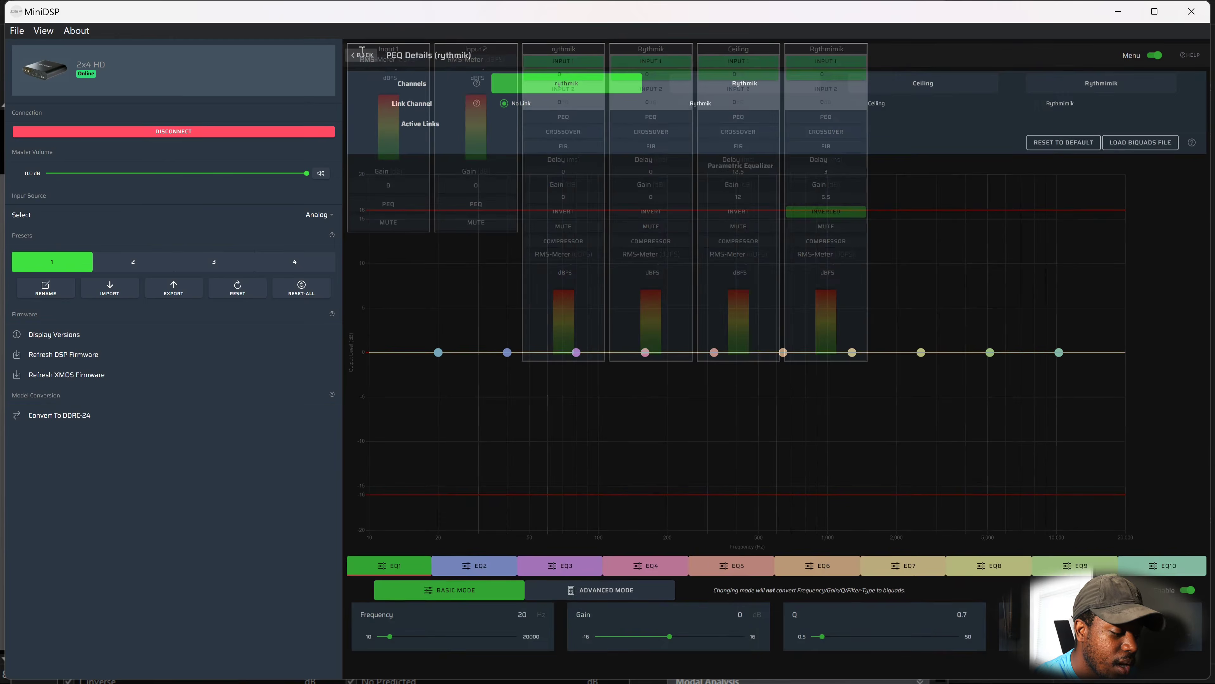
# Switch to REW's main window and mark the dip near 54 Hz on the L inverse winner trace.
pyautogui.moveTo(617, 668)
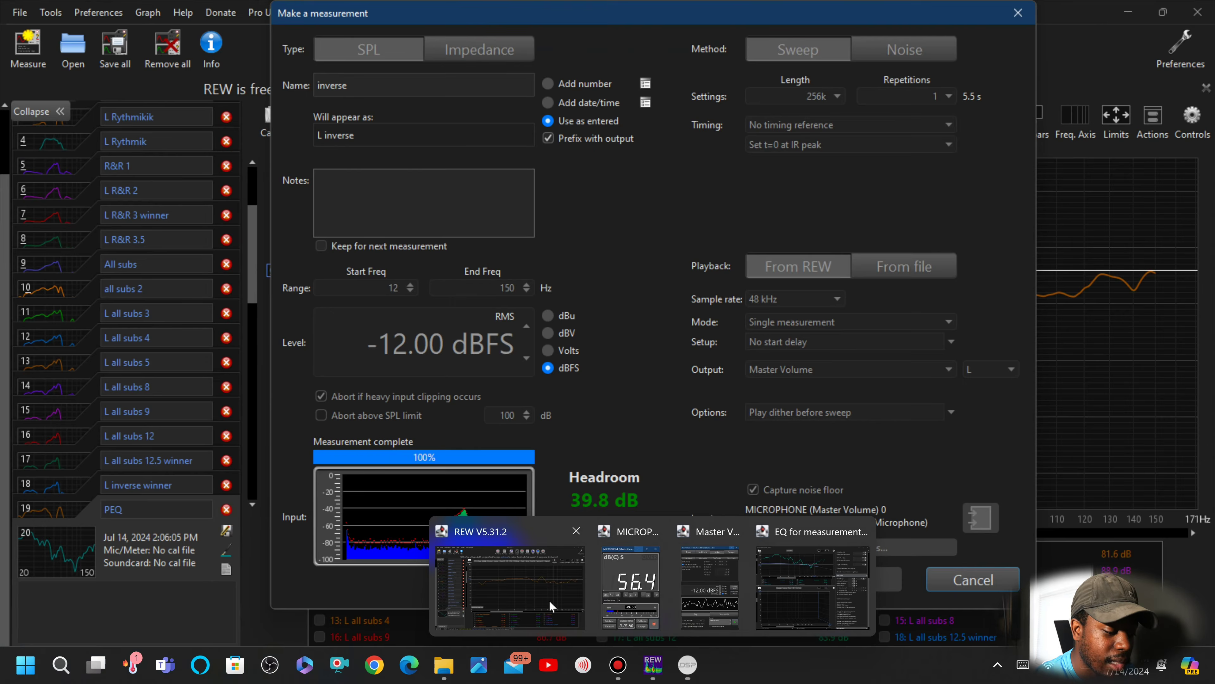
pyautogui.click(549, 600)
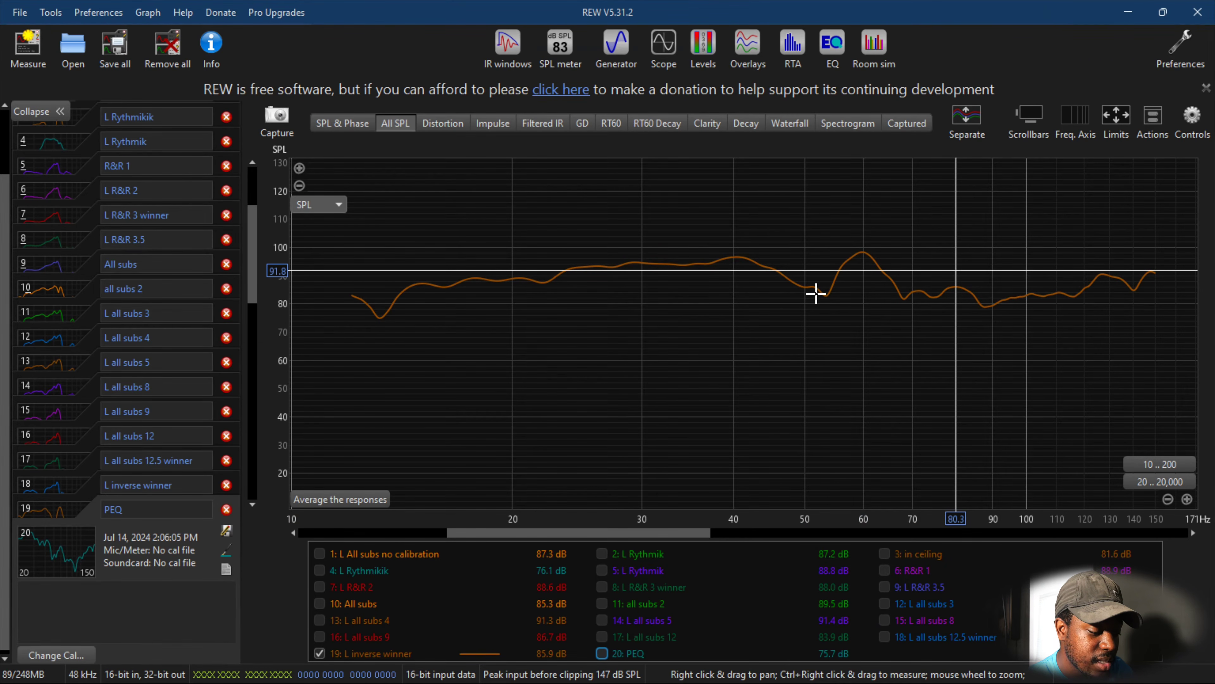
pyautogui.click(827, 296)
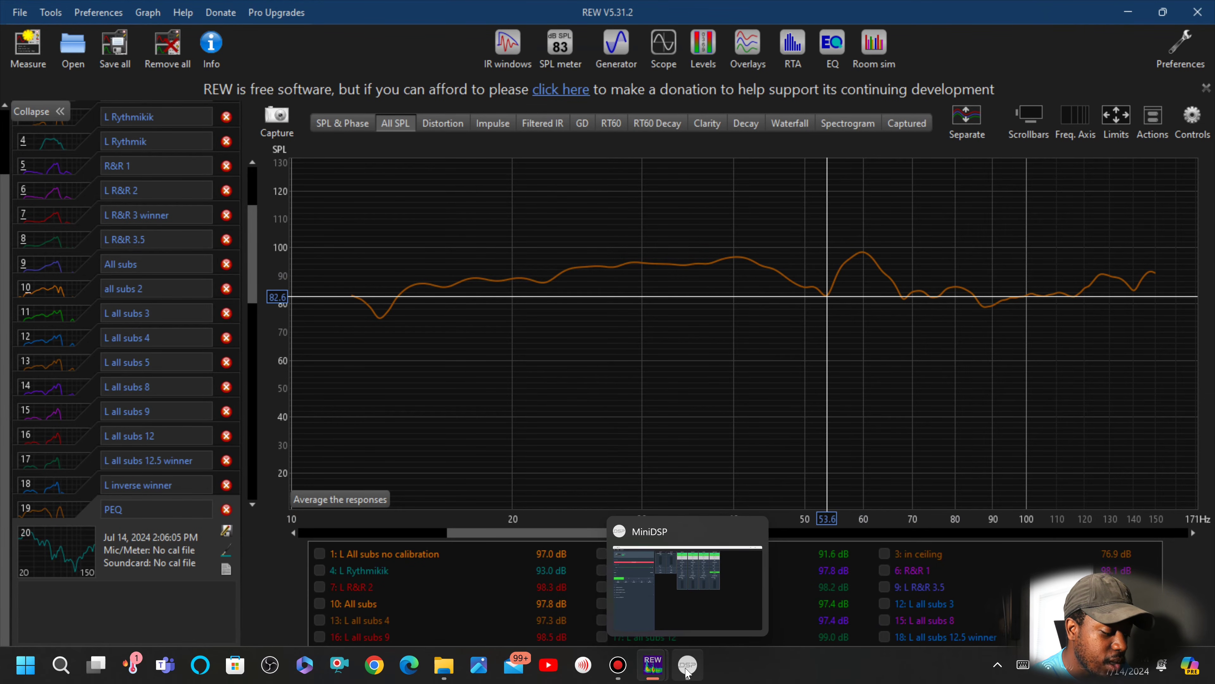
# Switch to MiniDSP and open the PEQ of Input 1.
pyautogui.click(677, 657)
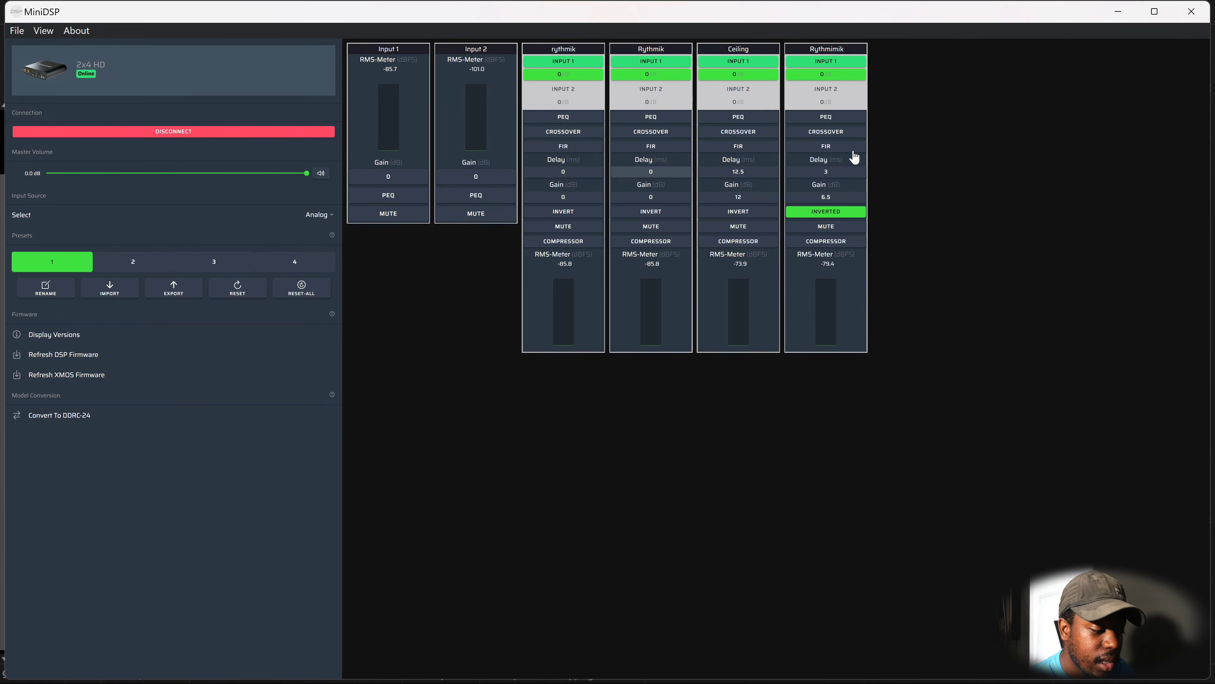
pyautogui.click(387, 196)
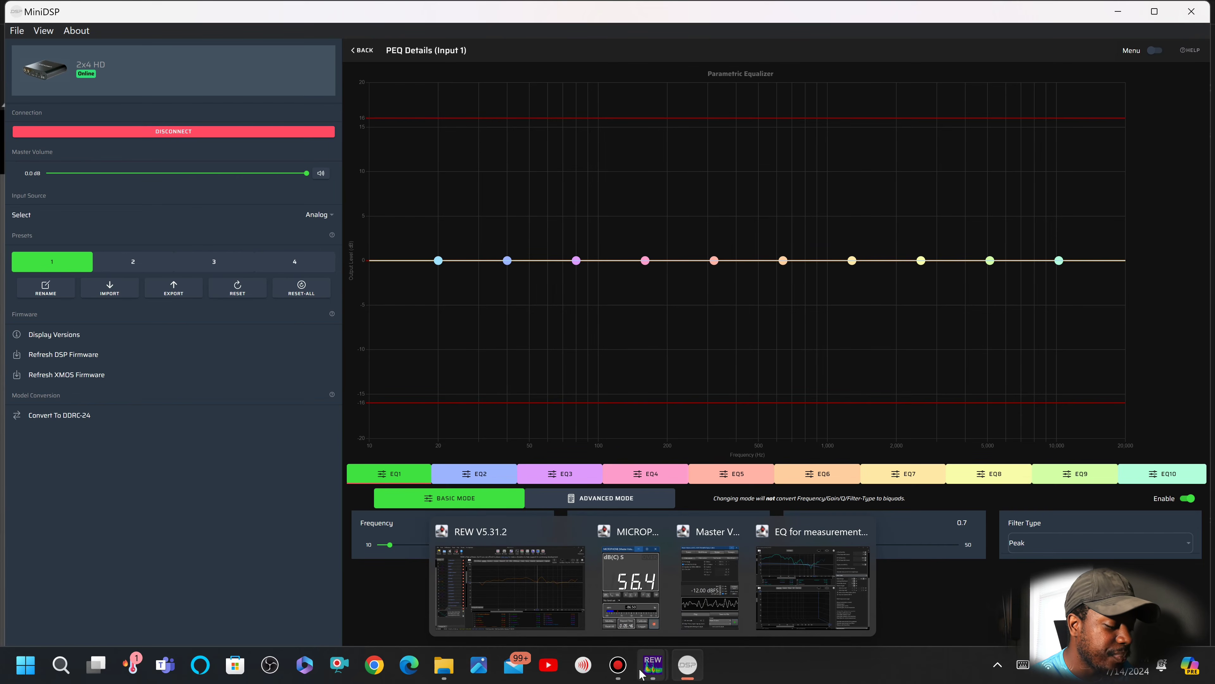
# Switch to REW and check the L inverse winner trace's level at about 40 Hz and at the 54 Hz dip.
pyautogui.click(533, 601)
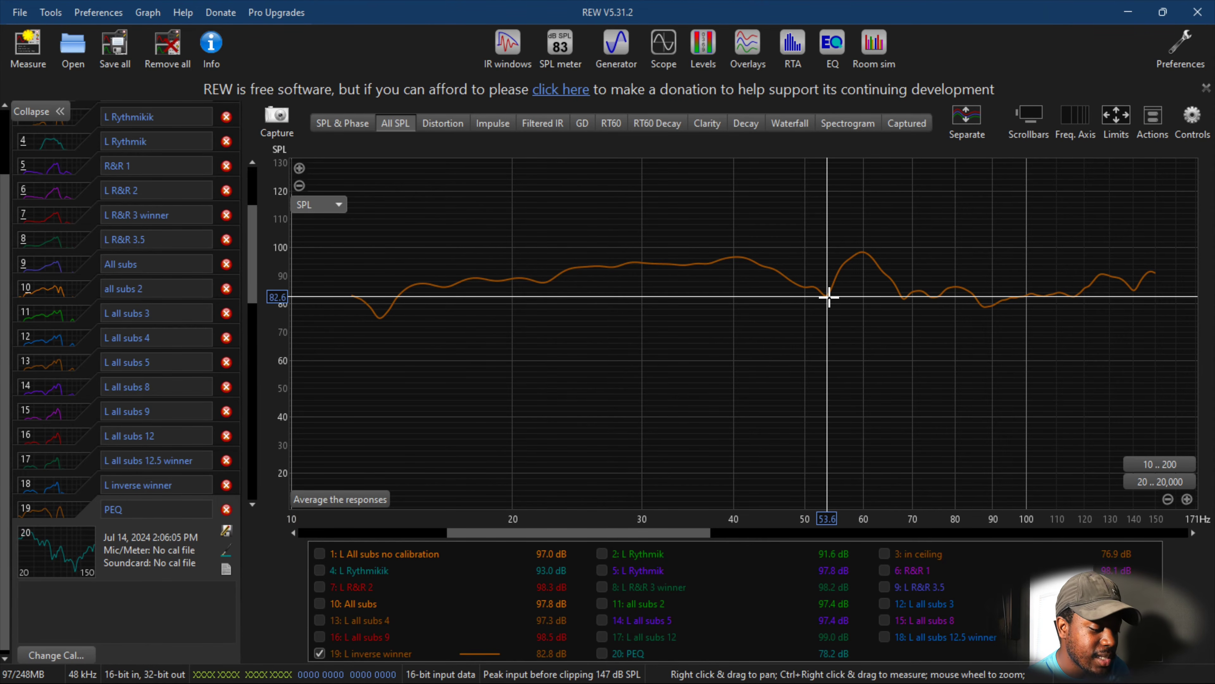
pyautogui.click(738, 257)
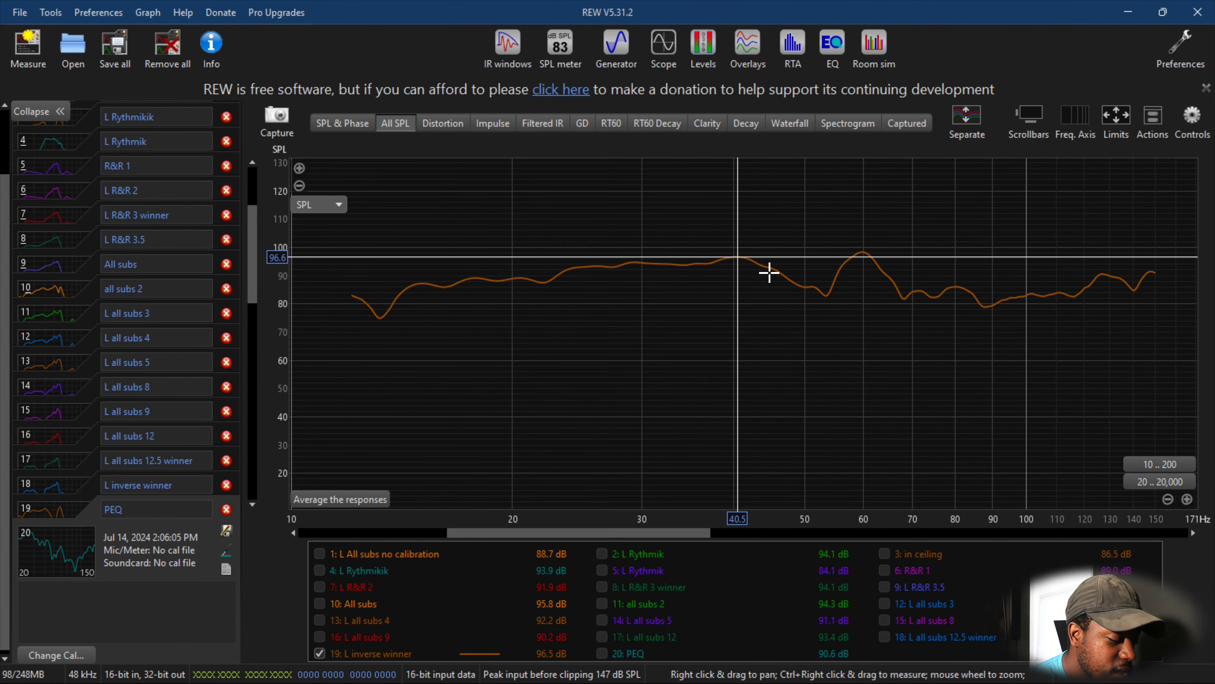
pyautogui.click(831, 296)
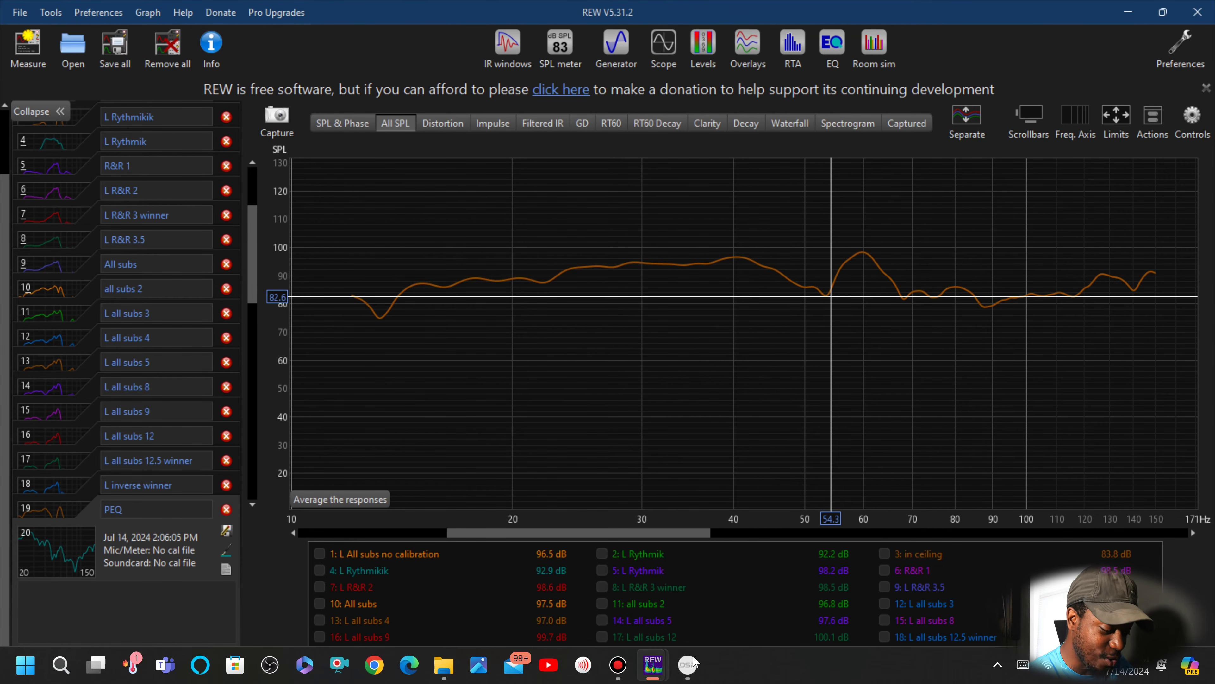
# Look over the Input 1 PEQ graph in MiniDSP and return to REW's main window.
pyautogui.moveTo(687, 666)
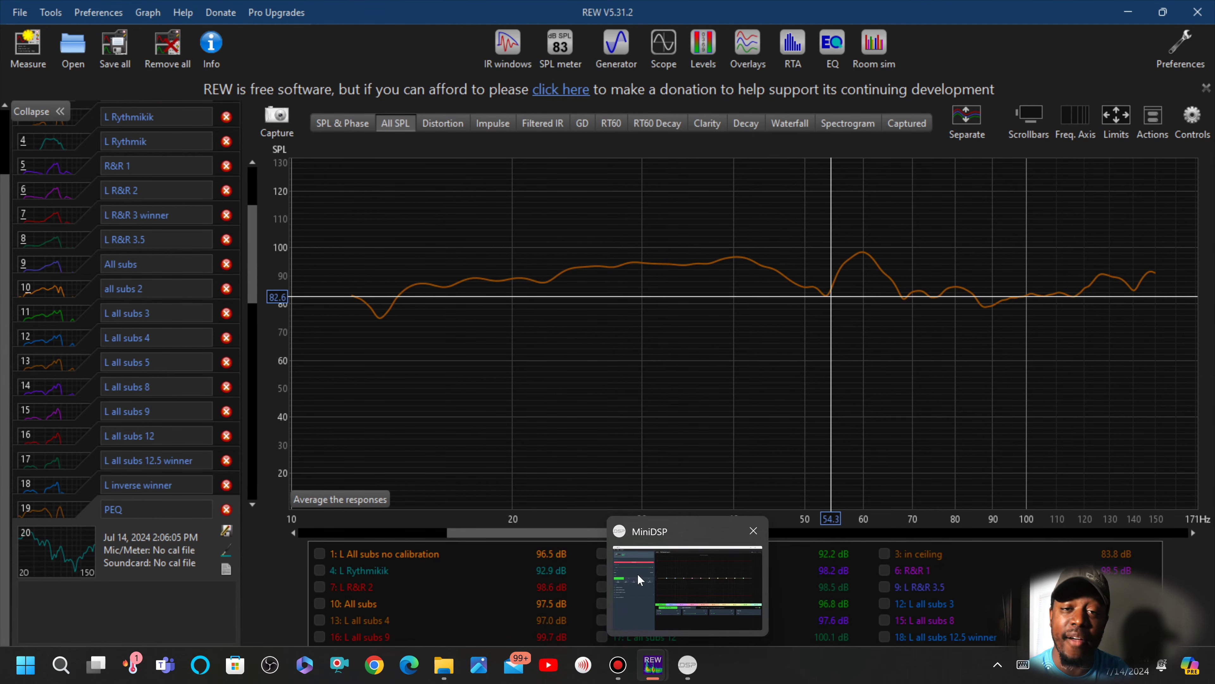
pyautogui.click(637, 574)
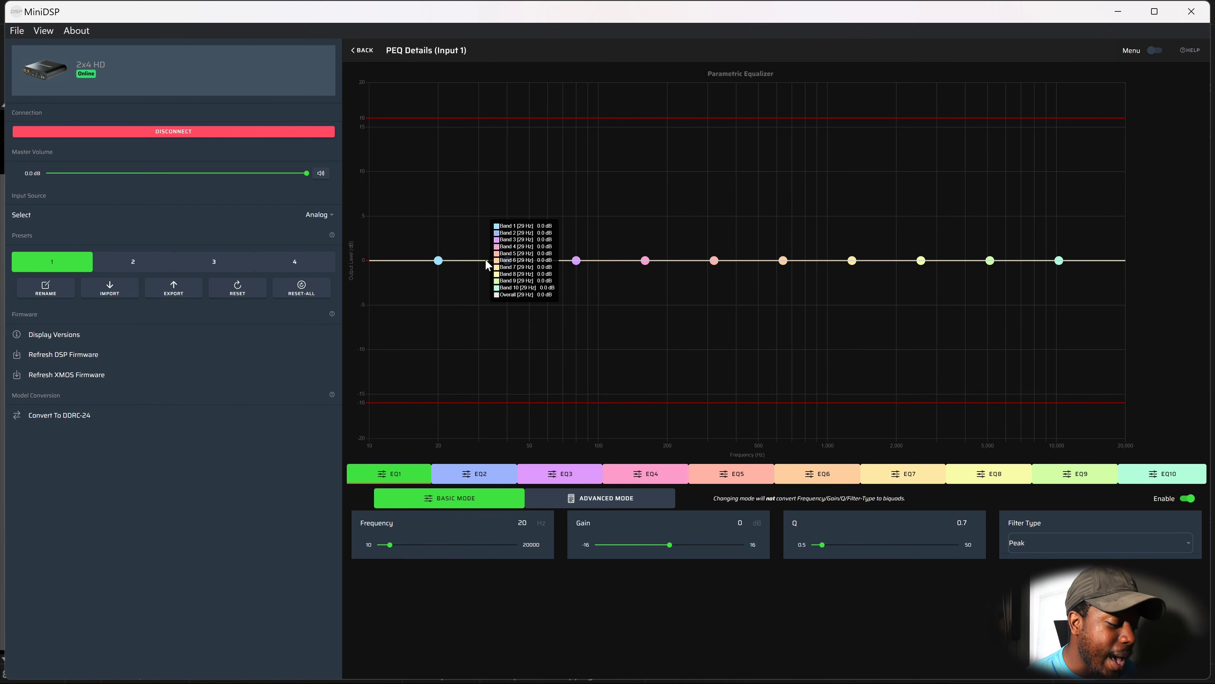
pyautogui.moveTo(687, 664)
pyautogui.moveTo(647, 666)
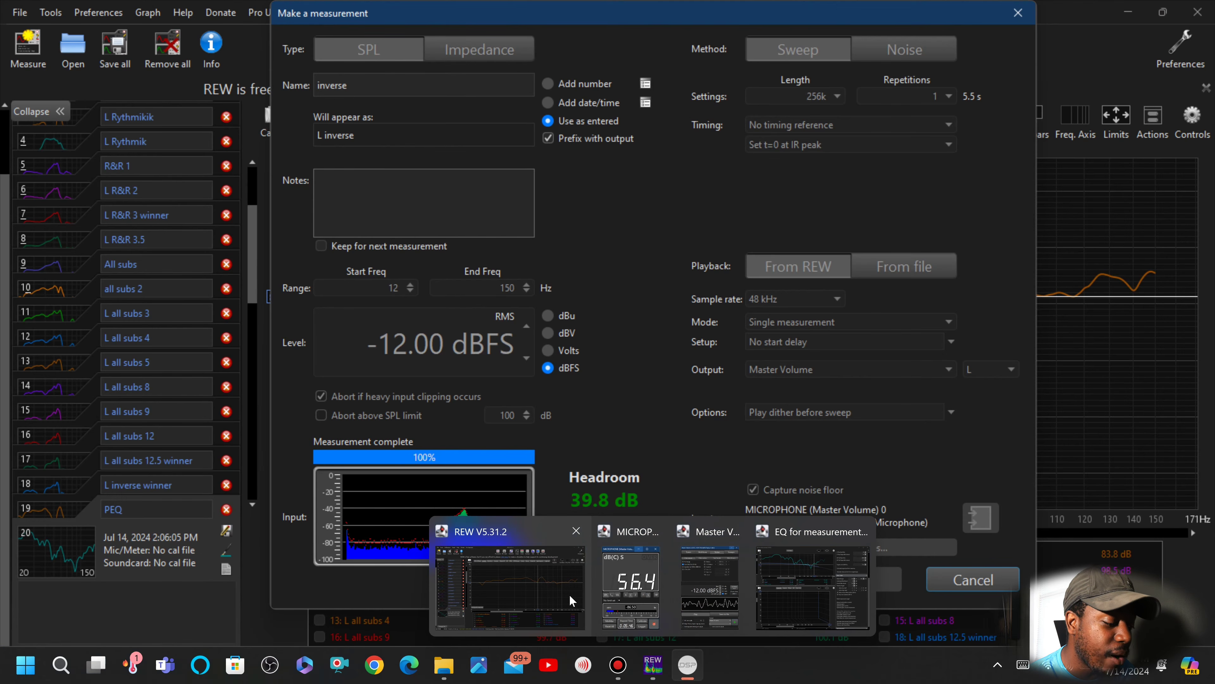
pyautogui.click(570, 595)
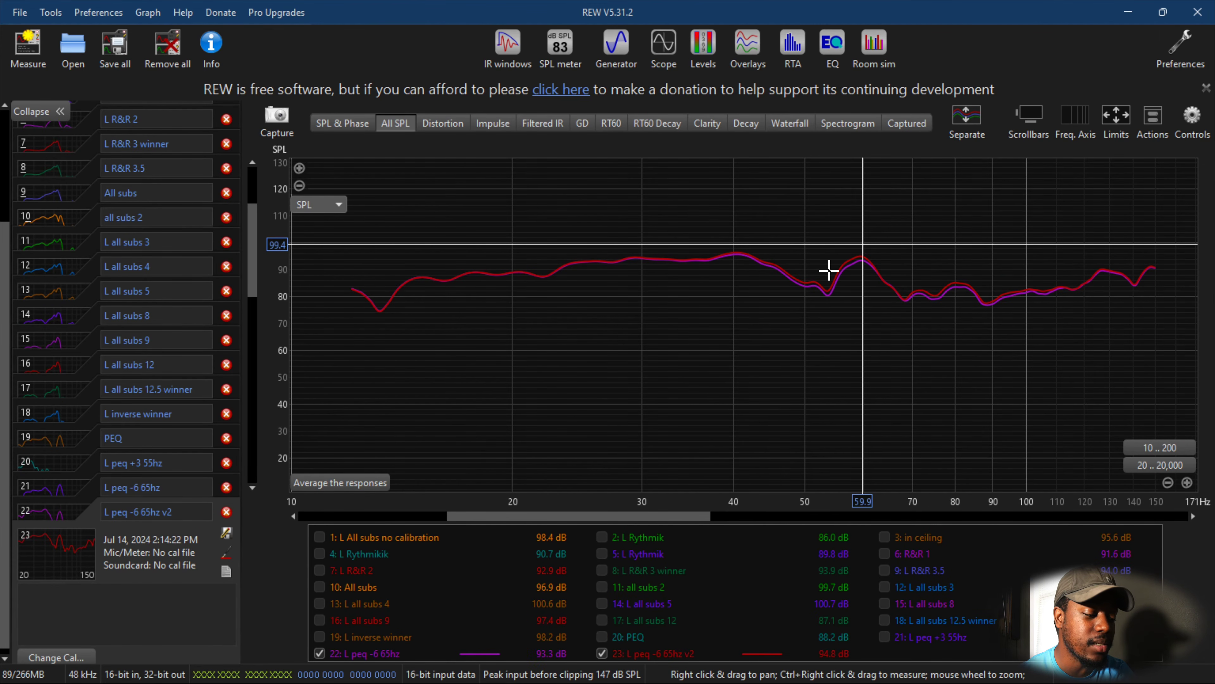
# Switch from the L peq -6 65hz v2 response in REW to MiniDSP's channel overview.
pyautogui.moveTo(671, 6)
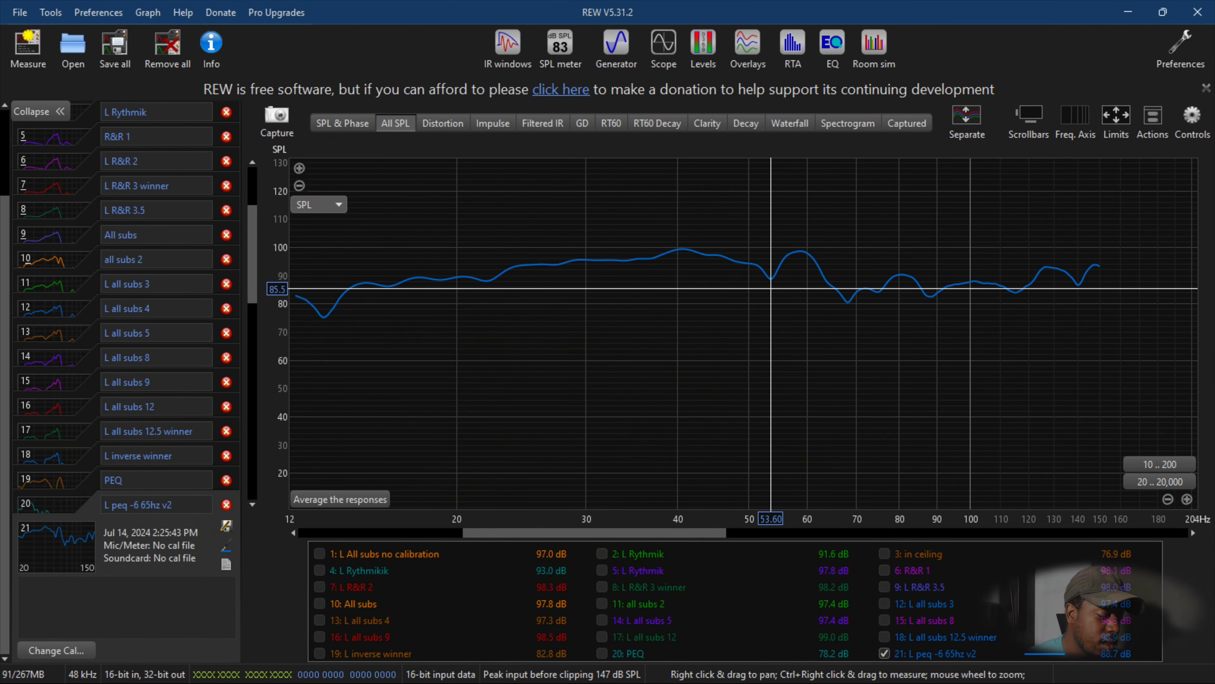
pyautogui.moveTo(687, 664)
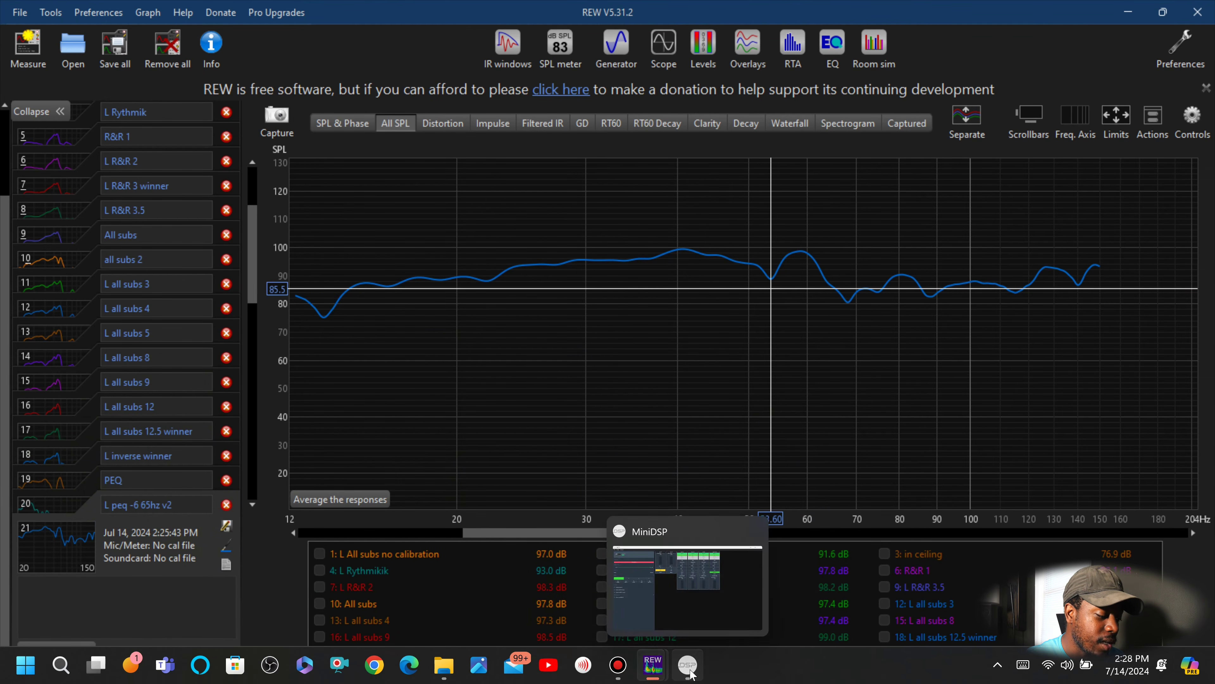
pyautogui.click(684, 618)
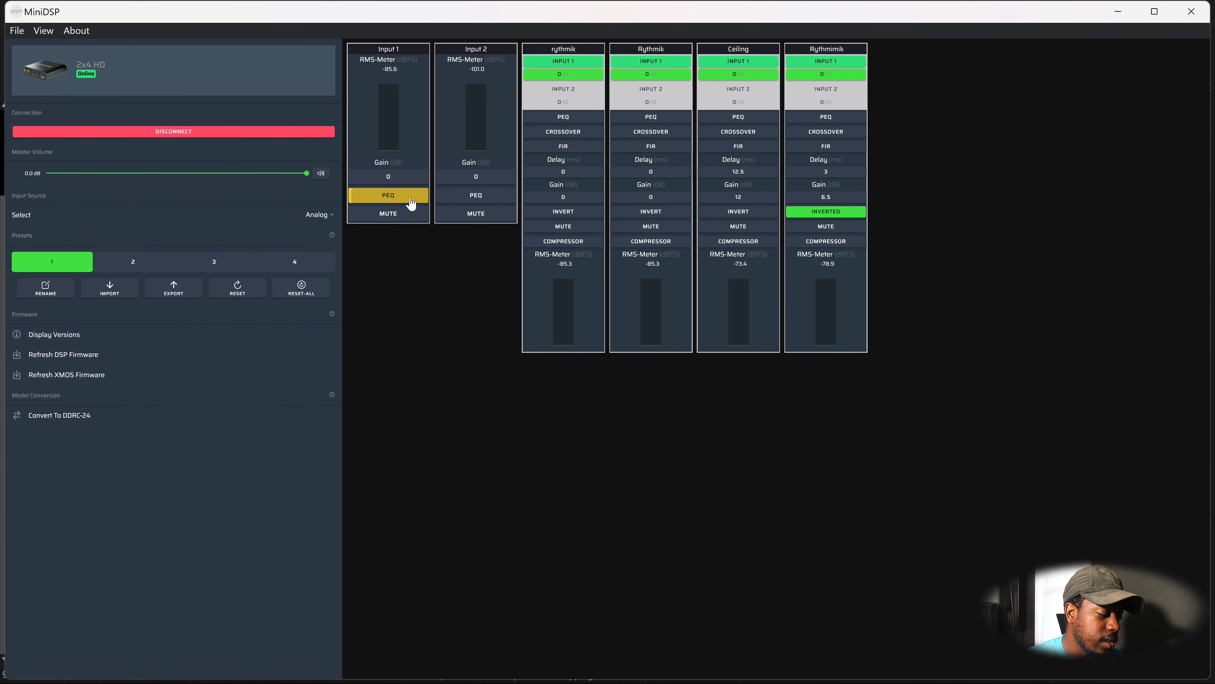